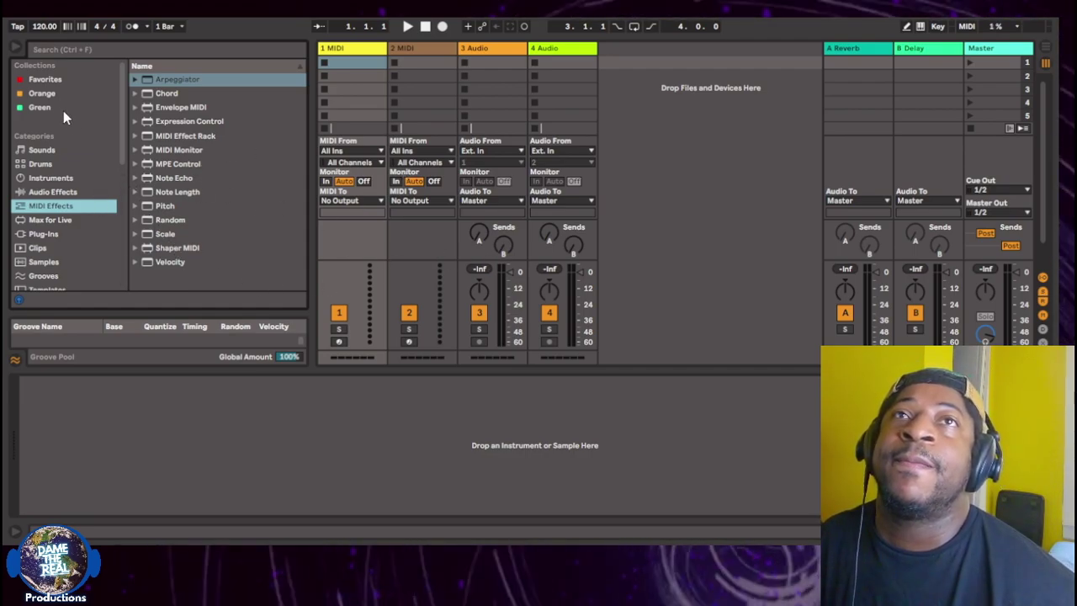
{"action": "left_click", "coordinate": [50, 177]}
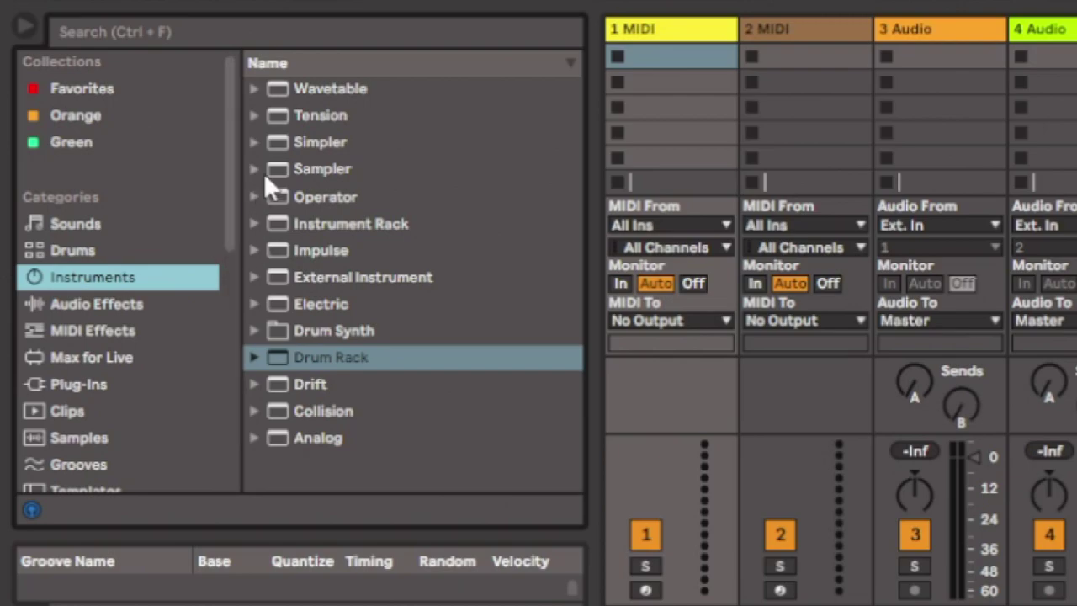
{"action": "left_click", "coordinate": [302, 91]}
{"action": "left_click", "coordinate": [313, 120]}
{"action": "left_click", "coordinate": [315, 169]}
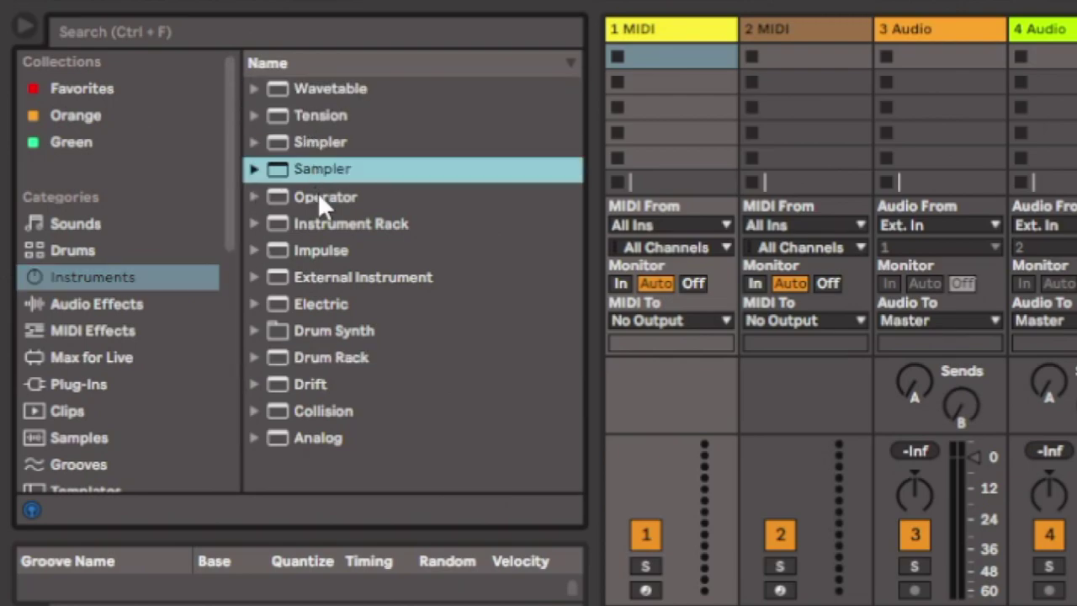
{"action": "left_click", "coordinate": [319, 364]}
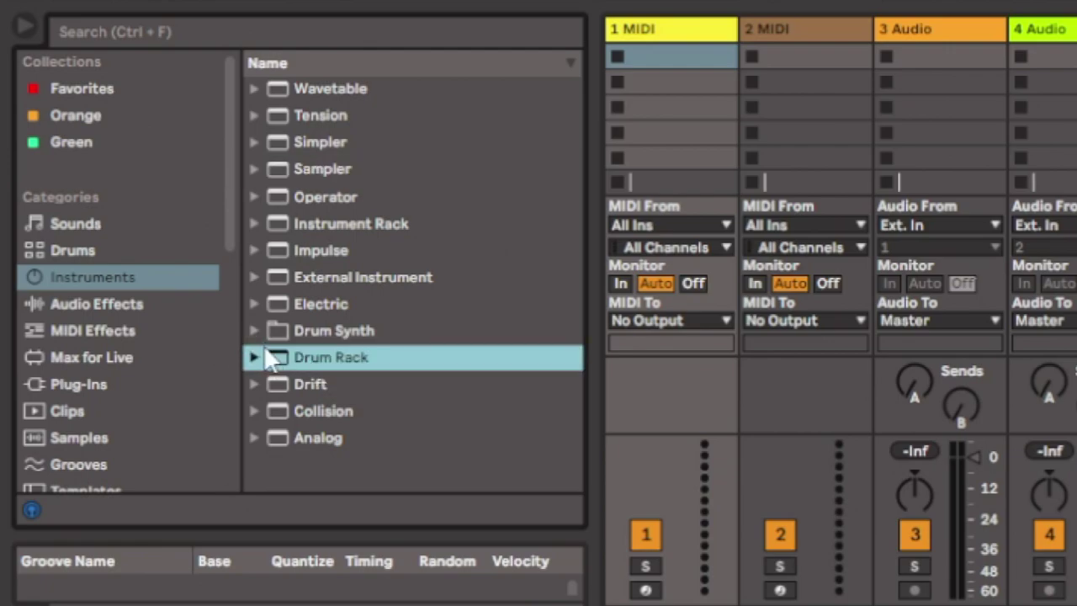
{"action": "left_click", "coordinate": [623, 99]}
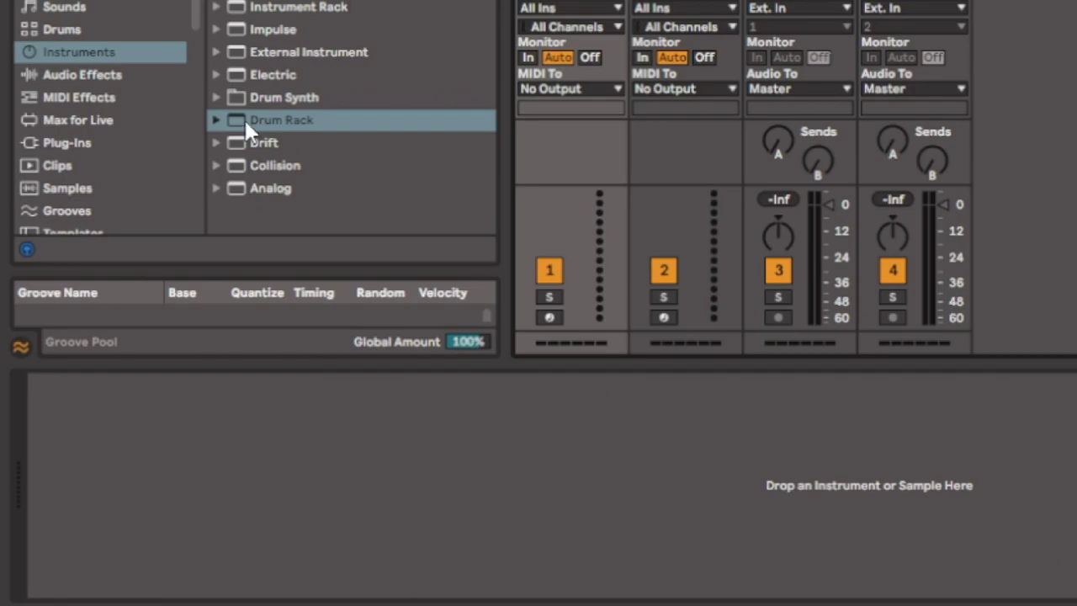
Step: Load a Drum Rack onto MIDI track 1 and select its C1 pad
{"action": "left_click_drag", "start_coordinate": [244, 117], "coordinate": [500, 8]}
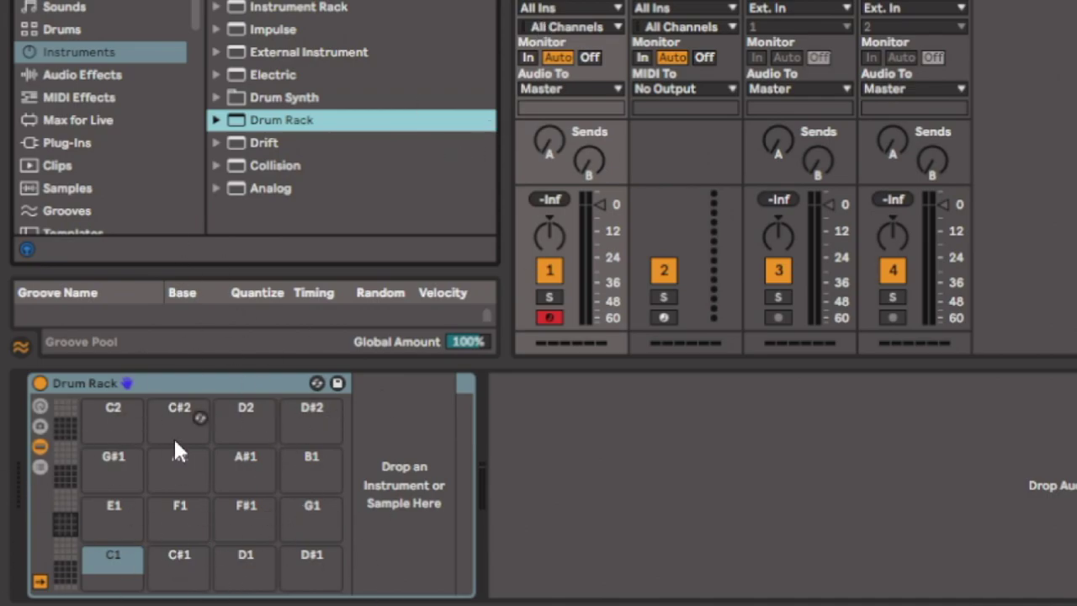
{"action": "left_click", "coordinate": [118, 570]}
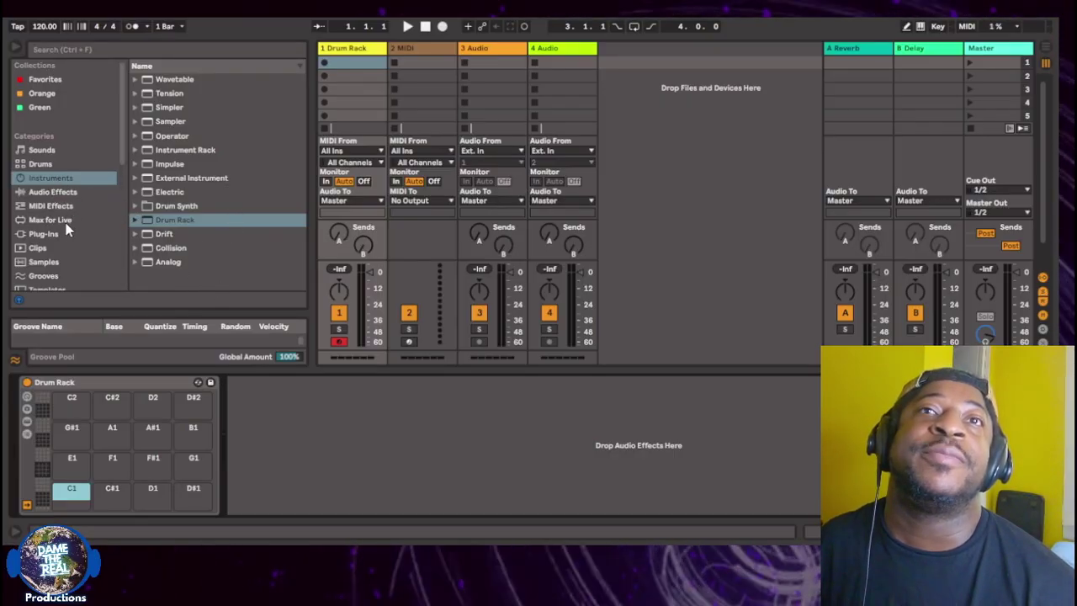
Step: Show Samples in the browser and open the Toolroom sample pack folder under Places
{"action": "scroll", "coordinate": [62, 222], "scroll_direction": "down", "scroll_amount": 2}
{"action": "left_click", "coordinate": [27, 233]}
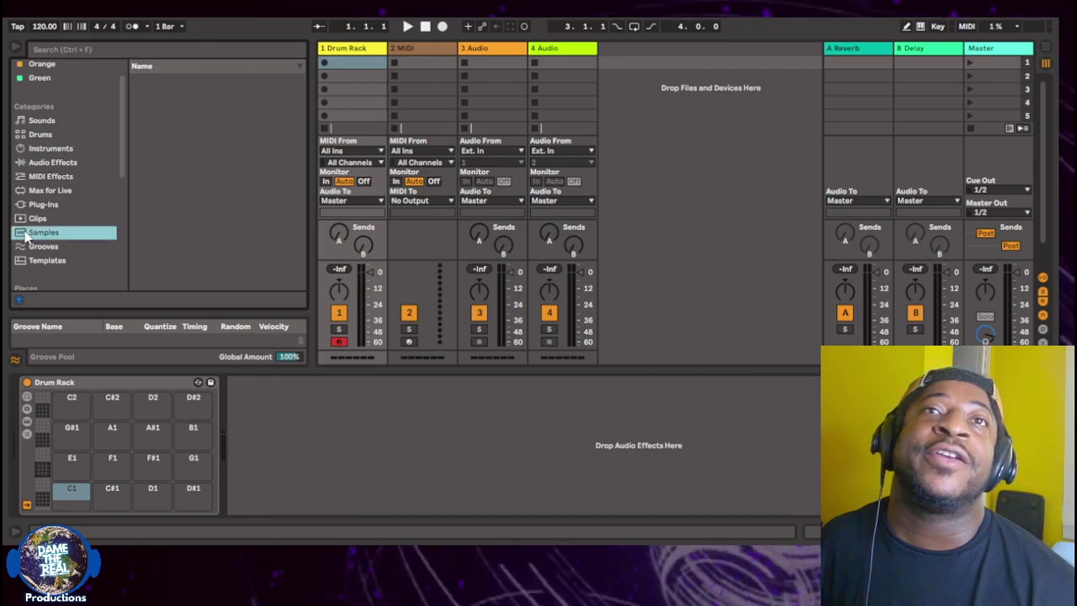
{"action": "scroll", "coordinate": [272, 193], "scroll_direction": "down", "scroll_amount": 8}
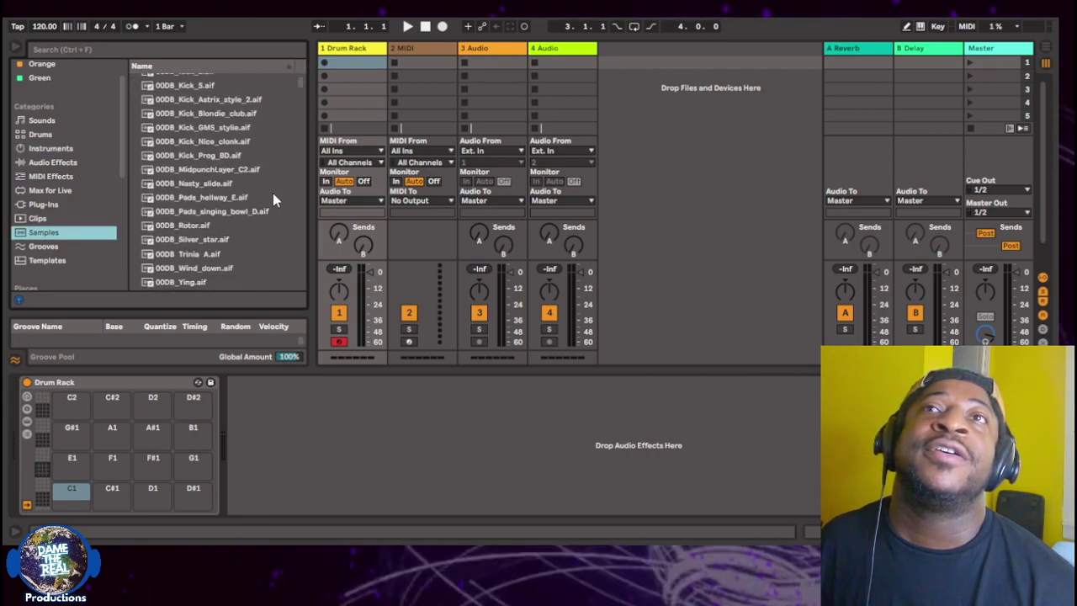
{"action": "scroll", "coordinate": [270, 195], "scroll_direction": "down", "scroll_amount": 3}
{"action": "scroll", "coordinate": [92, 200], "scroll_direction": "down", "scroll_amount": 4}
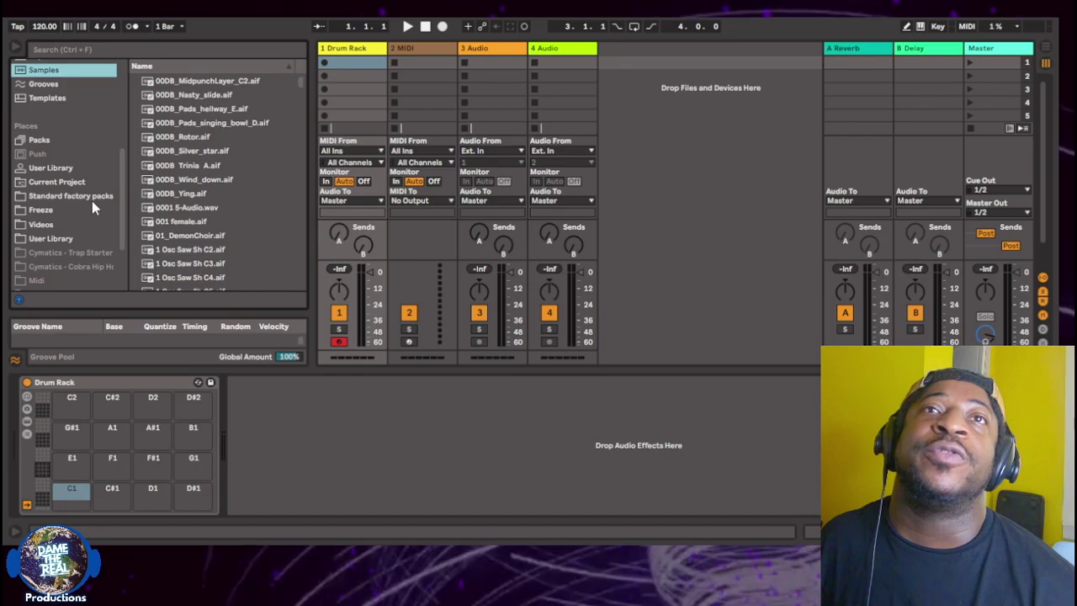
{"action": "scroll", "coordinate": [91, 200], "scroll_direction": "down", "scroll_amount": 3}
{"action": "scroll", "coordinate": [46, 193], "scroll_direction": "down", "scroll_amount": 1}
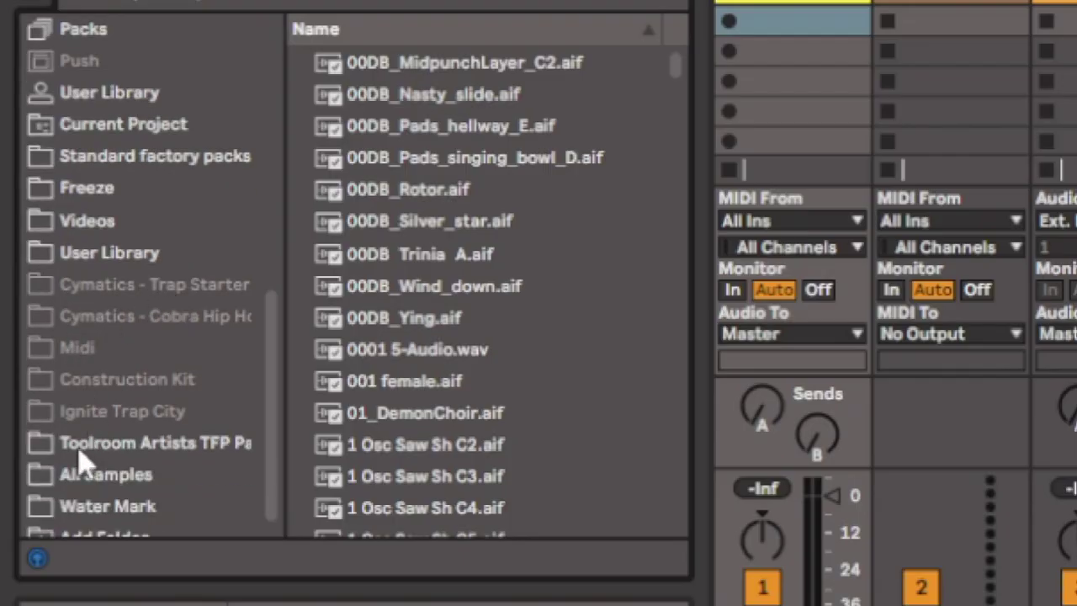
{"action": "left_click", "coordinate": [111, 445]}
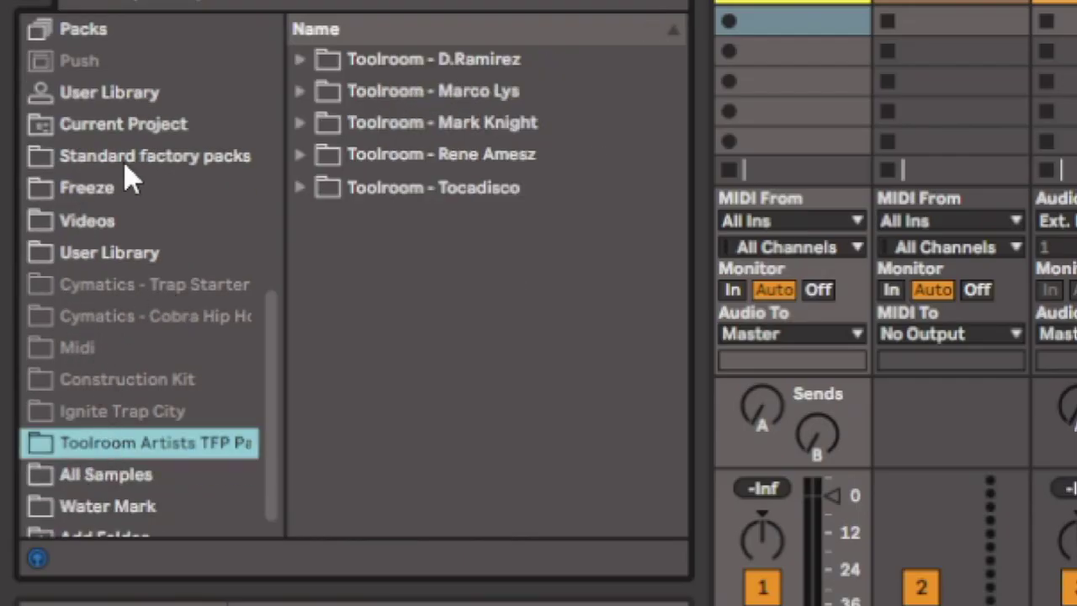
{"action": "scroll", "coordinate": [106, 198], "scroll_direction": "down", "scroll_amount": 1}
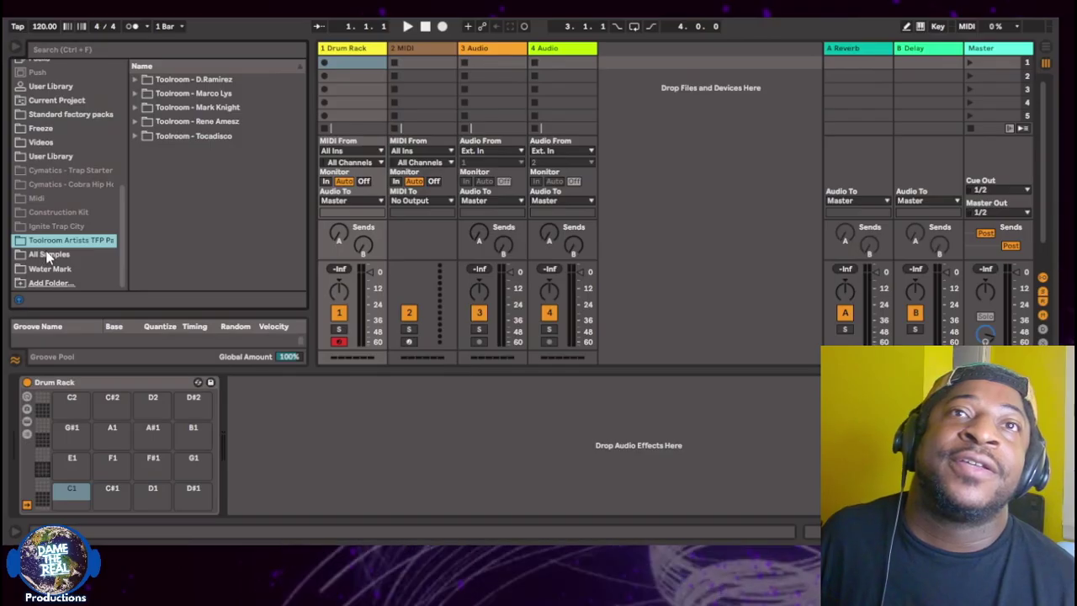
Step: Open All Samples, expand Mo Drums 2, and preview Kick1.WAV and Kick2.WAV, ending on Kick1
{"action": "left_click", "coordinate": [48, 254]}
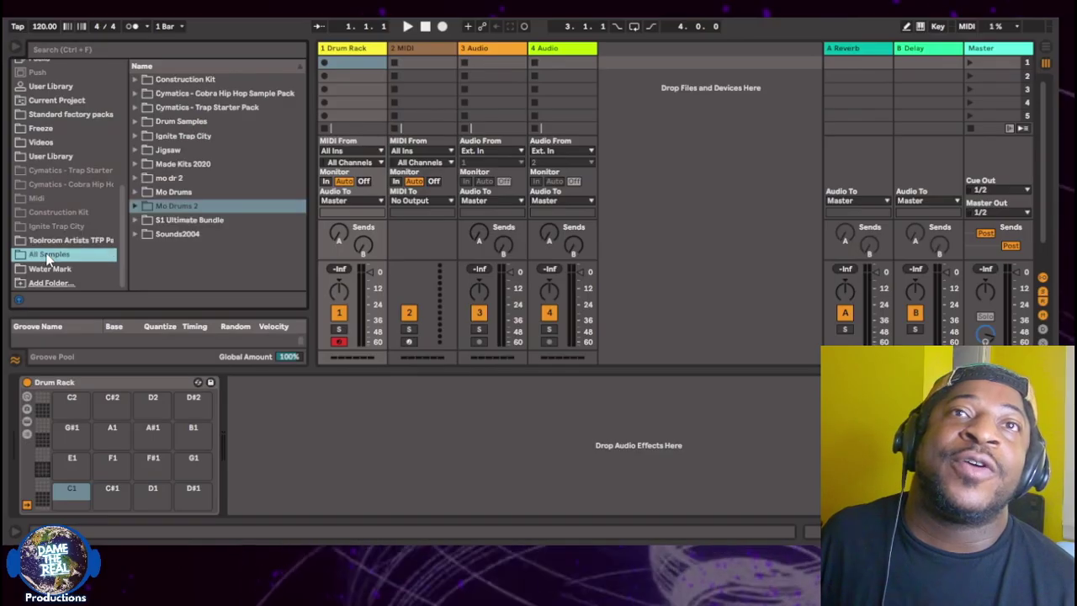
{"action": "left_click", "coordinate": [136, 206]}
{"action": "scroll", "coordinate": [172, 202], "scroll_direction": "down", "scroll_amount": 3}
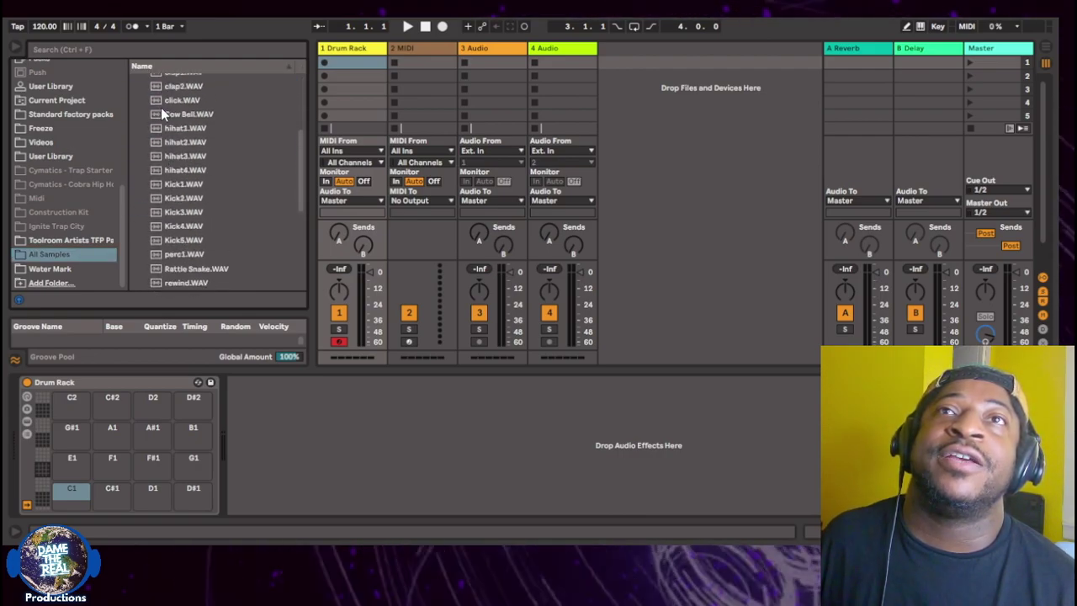
{"action": "scroll", "coordinate": [164, 109], "scroll_direction": "up", "scroll_amount": 2}
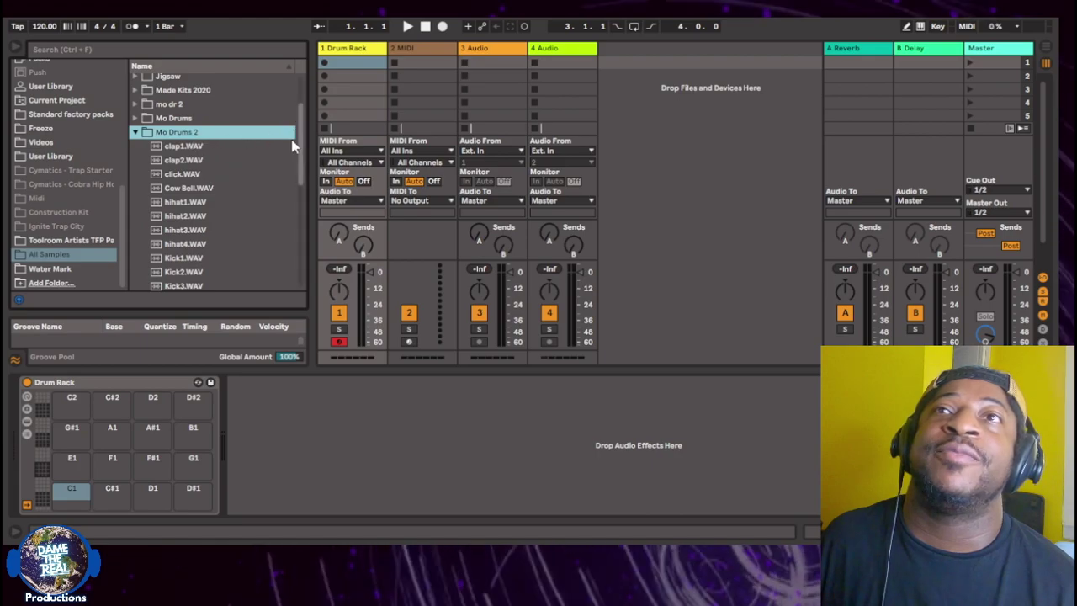
{"action": "scroll", "coordinate": [294, 143], "scroll_direction": "down", "scroll_amount": 10}
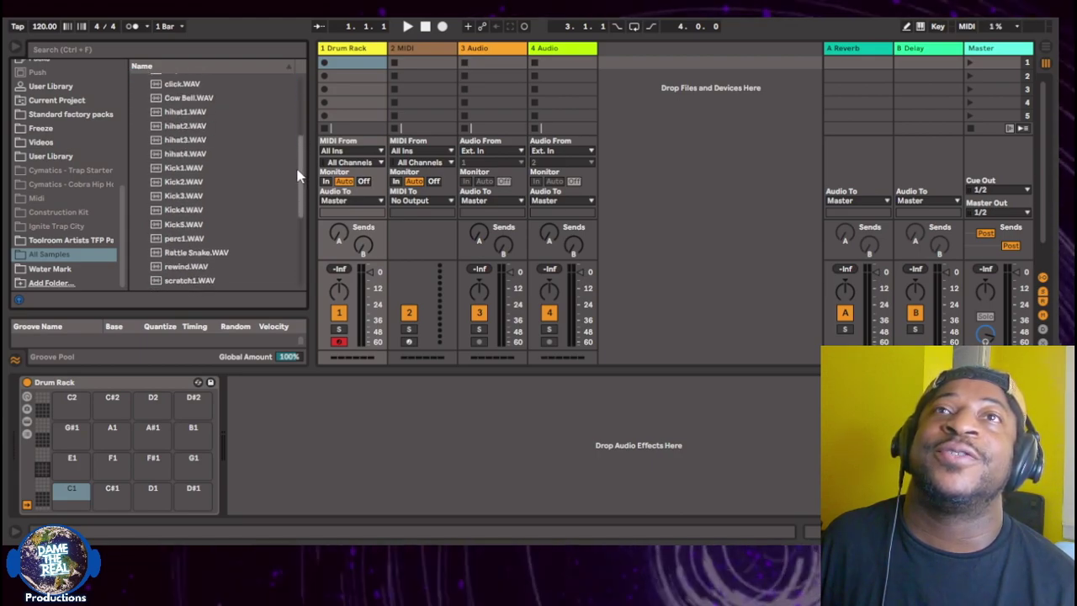
{"action": "scroll", "coordinate": [290, 210], "scroll_direction": "up", "scroll_amount": 3}
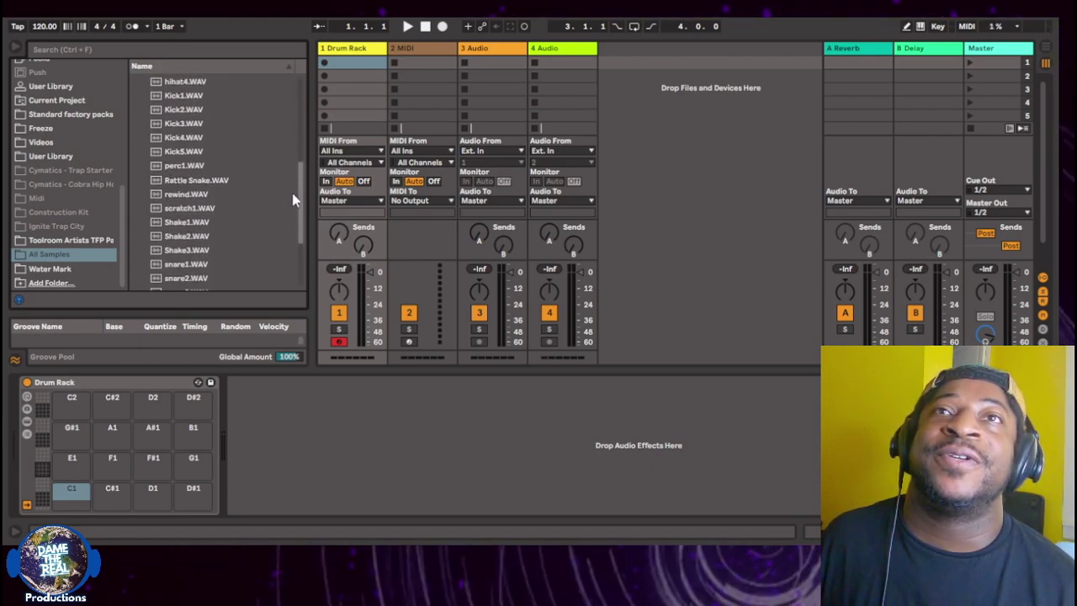
{"action": "left_click", "coordinate": [192, 96]}
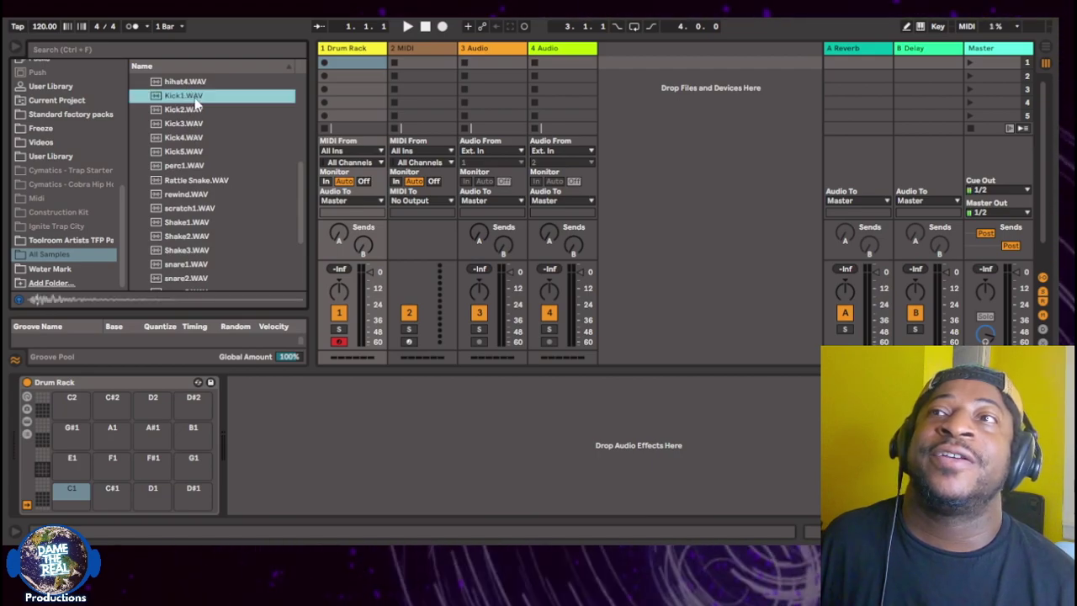
{"action": "left_click", "coordinate": [183, 111]}
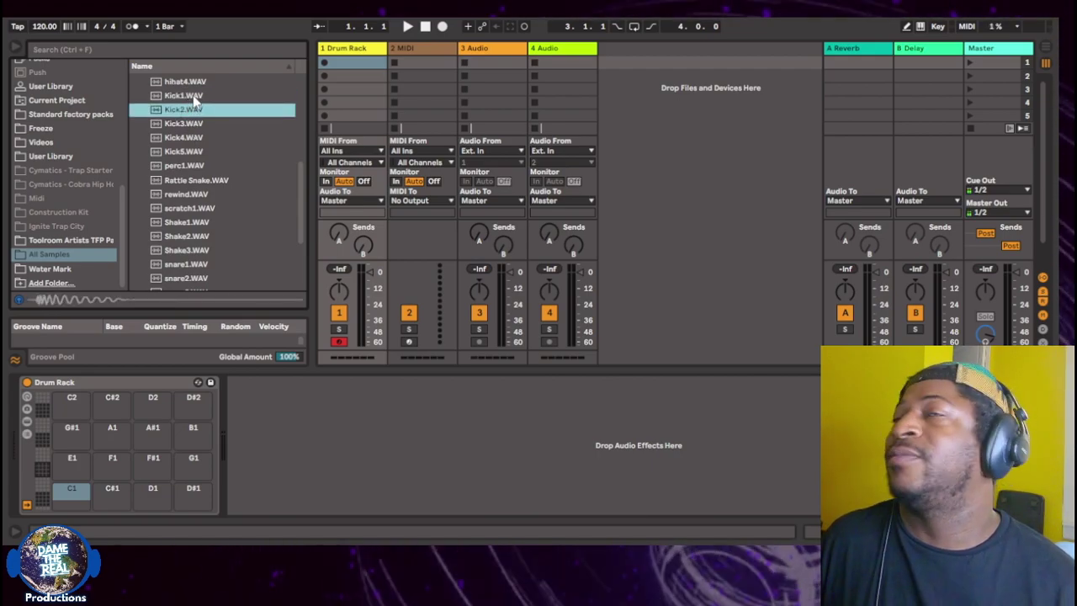
{"action": "left_click", "coordinate": [192, 97]}
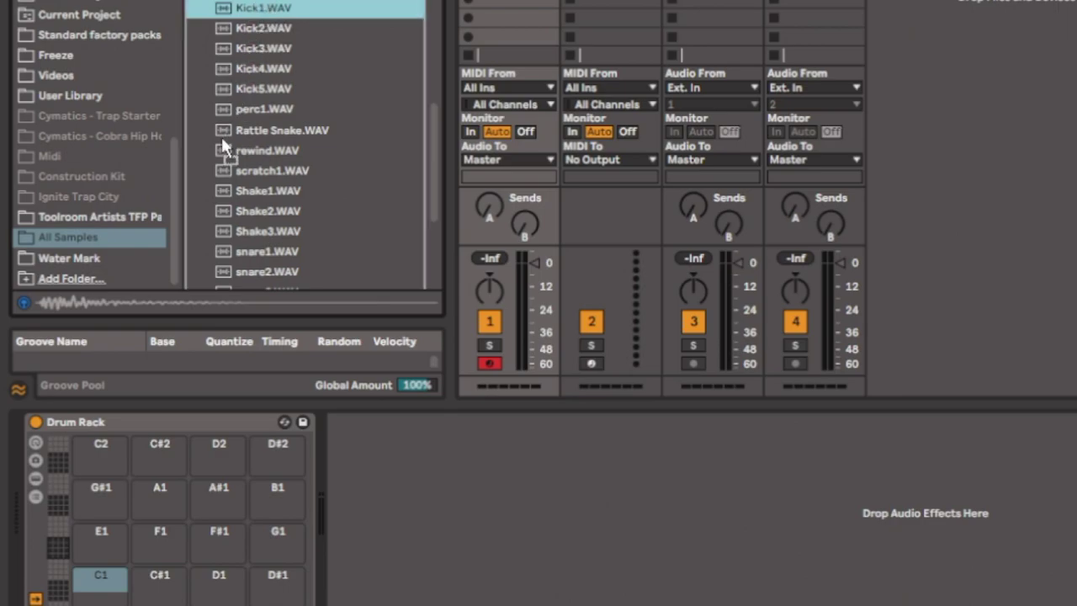
Step: Drop Kick1.WAV onto pad C1 and play the pad twice to hear it
{"action": "left_click_drag", "start_coordinate": [271, 34], "coordinate": [78, 539]}
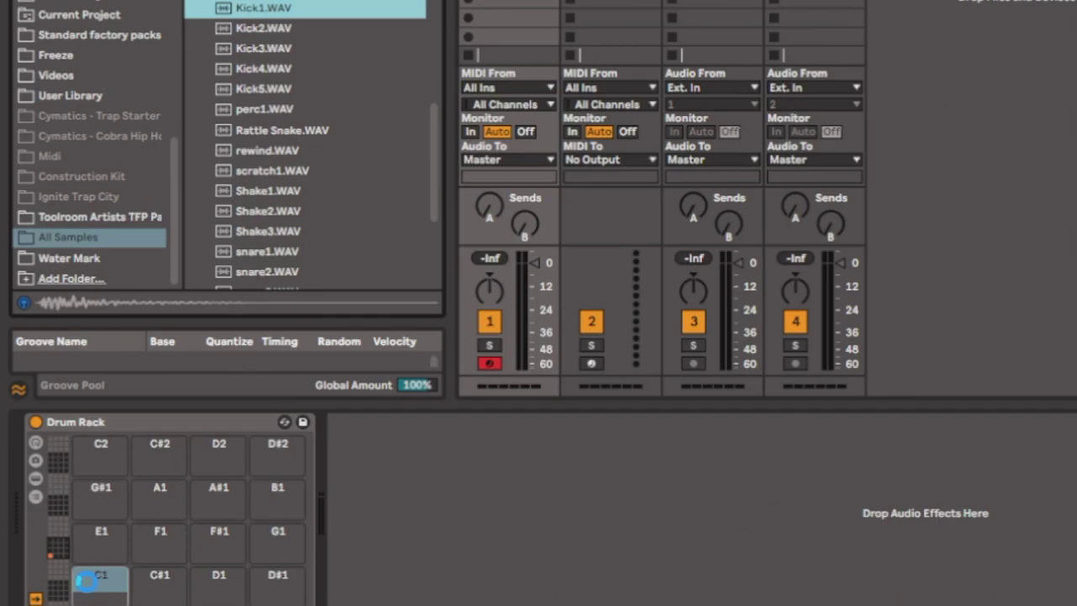
{"action": "left_click_drag", "start_coordinate": [85, 578], "coordinate": [91, 589]}
{"action": "left_click", "coordinate": [98, 581]}
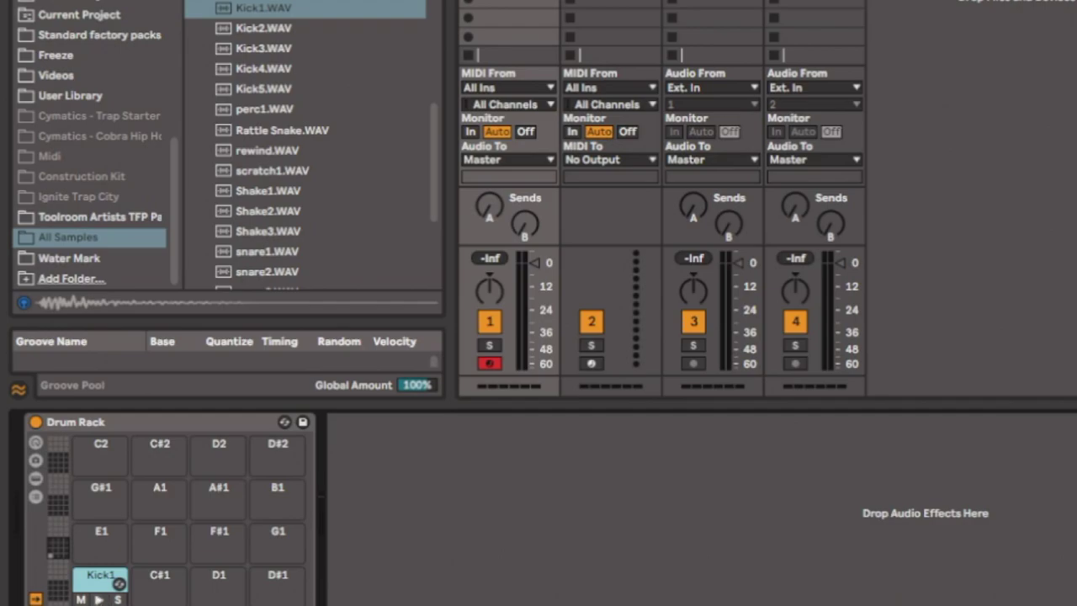
{"action": "left_click", "coordinate": [98, 599]}
{"action": "left_click", "coordinate": [98, 599]}
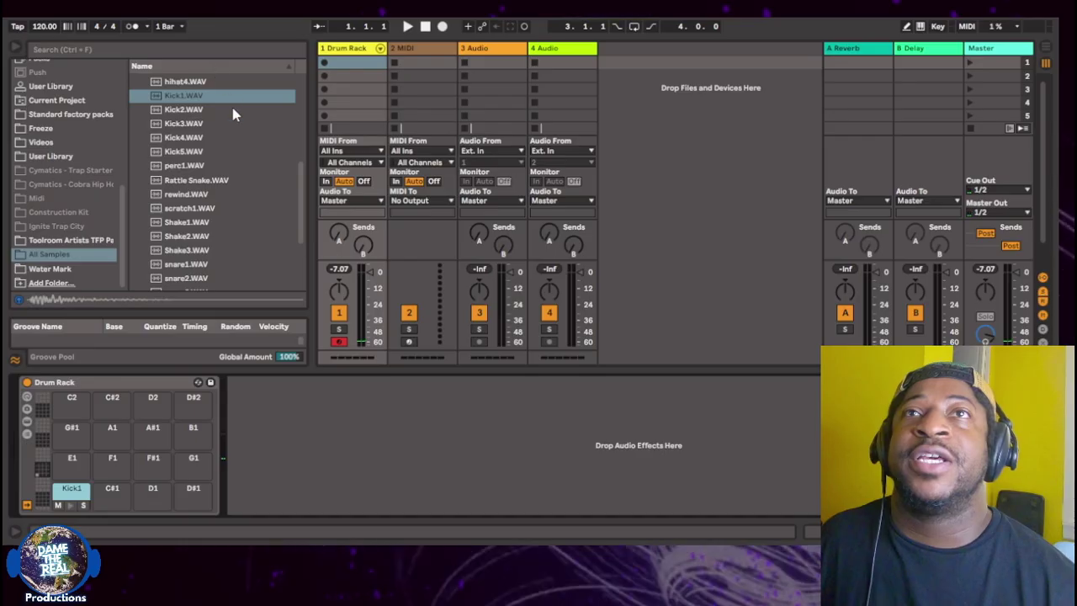
Step: Load snare1.WAV onto pad D1, audition it, and scroll the browser back up
{"action": "scroll", "coordinate": [180, 214], "scroll_direction": "down", "scroll_amount": 3}
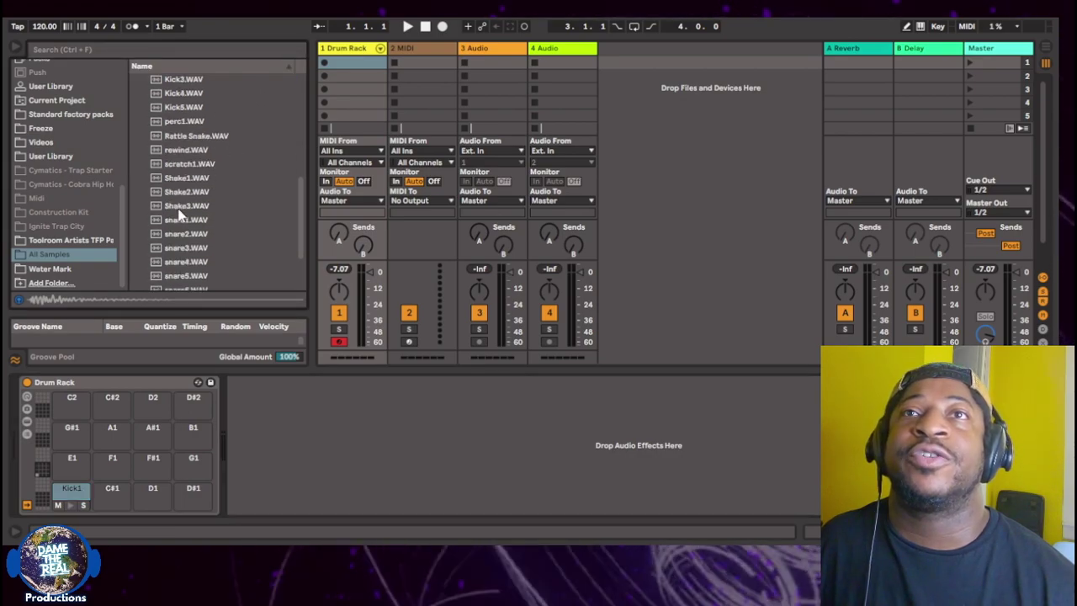
{"action": "left_click", "coordinate": [181, 175]}
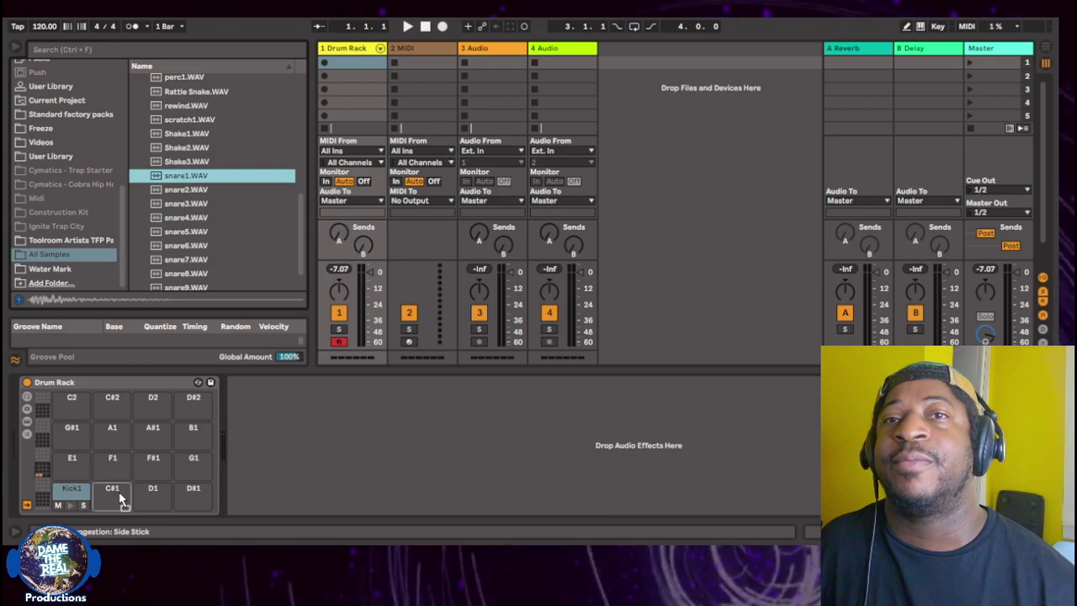
{"action": "left_click_drag", "start_coordinate": [117, 496], "coordinate": [148, 497]}
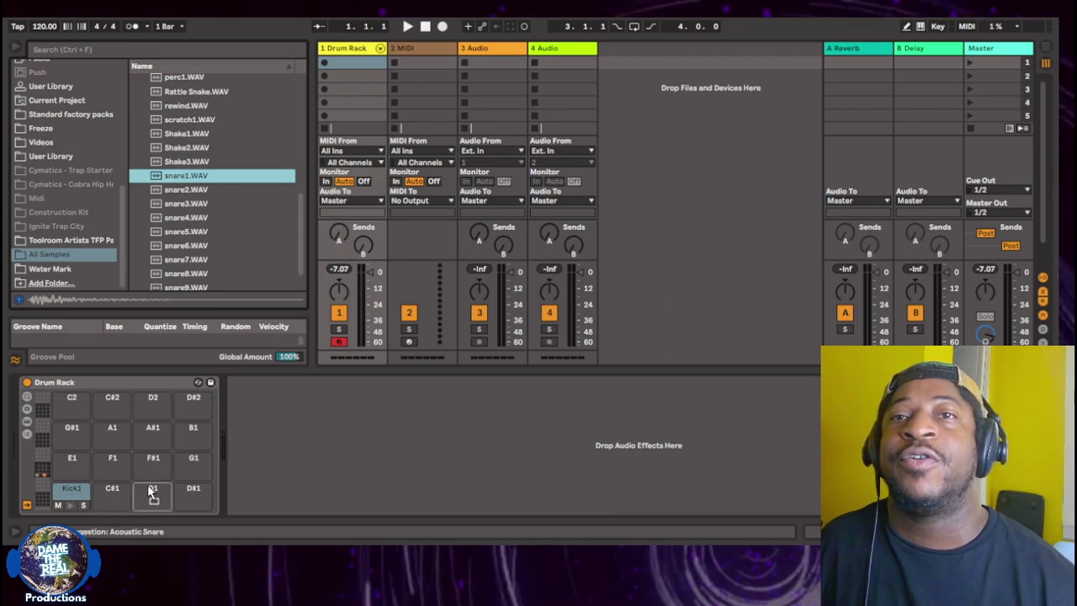
{"action": "left_click", "coordinate": [149, 504]}
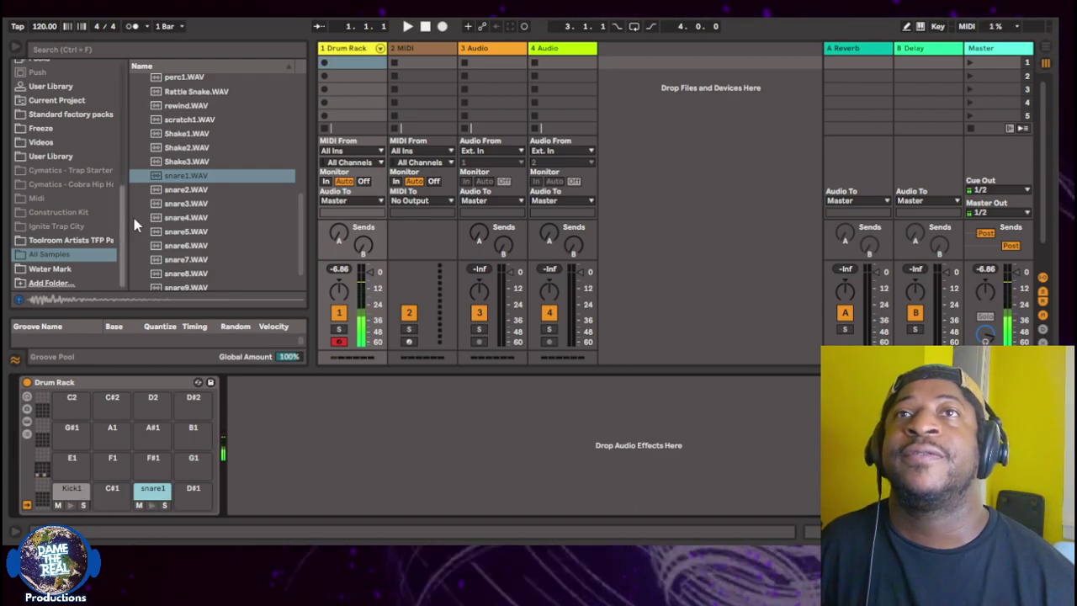
{"action": "scroll", "coordinate": [255, 186], "scroll_direction": "down", "scroll_amount": 2}
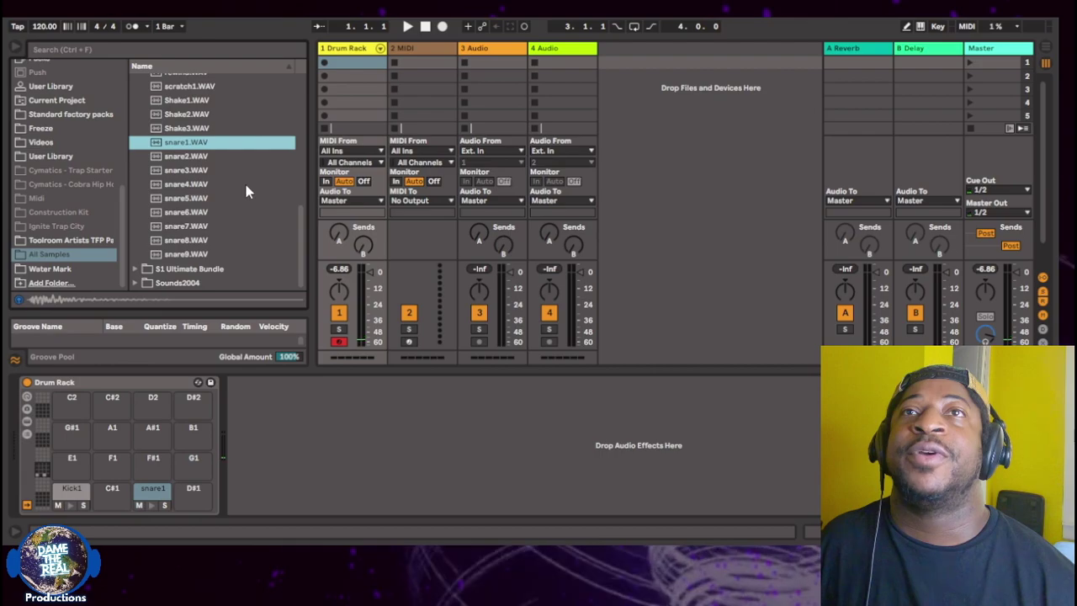
{"action": "scroll", "coordinate": [244, 180], "scroll_direction": "up", "scroll_amount": 5}
{"action": "scroll", "coordinate": [226, 197], "scroll_direction": "up", "scroll_amount": 1}
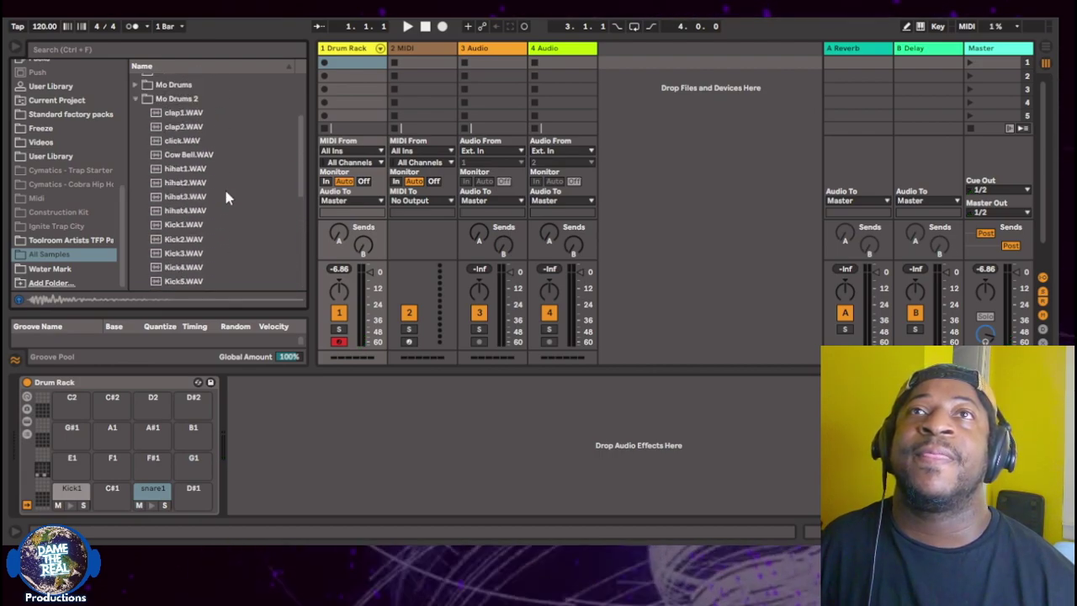
Step: Load clap1 onto C#1 and click.WAV onto D#1, then open the click pad's Simpler view
{"action": "left_click", "coordinate": [175, 113]}
{"action": "left_click_drag", "start_coordinate": [177, 117], "coordinate": [116, 495]}
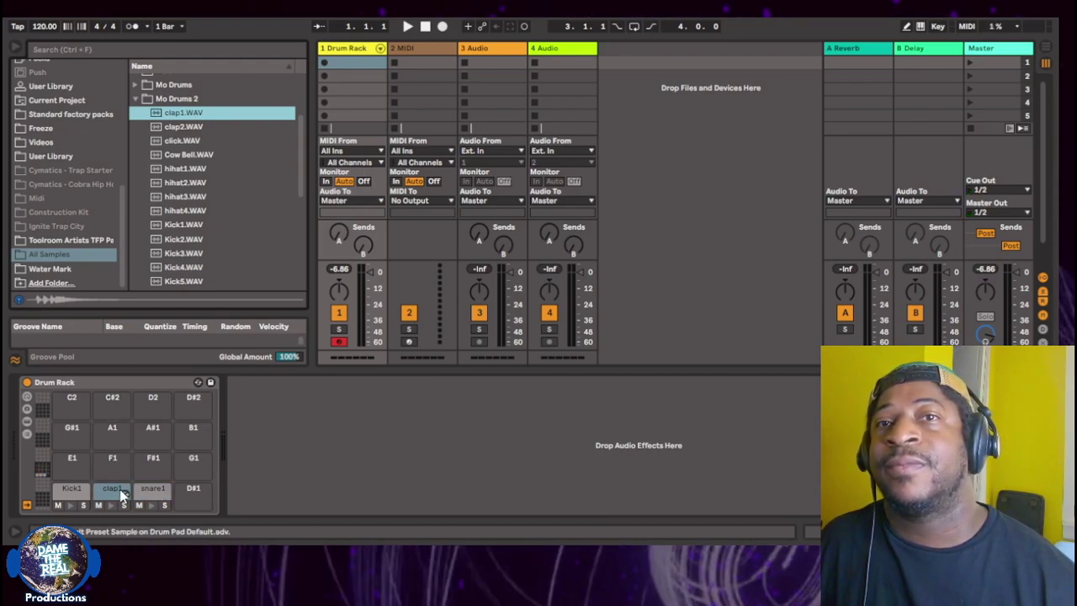
{"action": "left_click", "coordinate": [187, 492]}
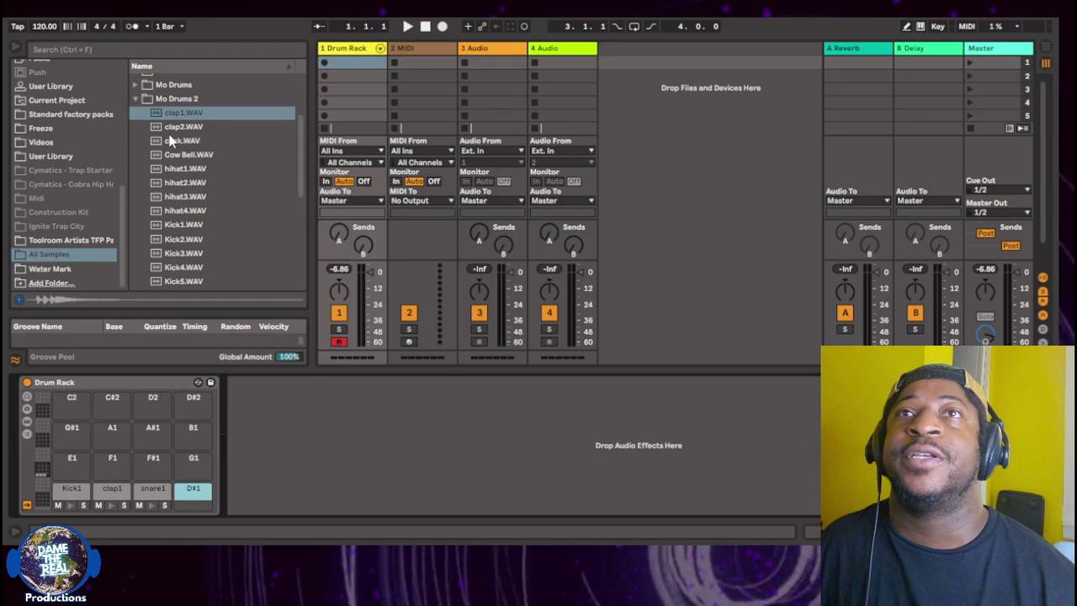
{"action": "left_click_drag", "start_coordinate": [189, 141], "coordinate": [192, 503]}
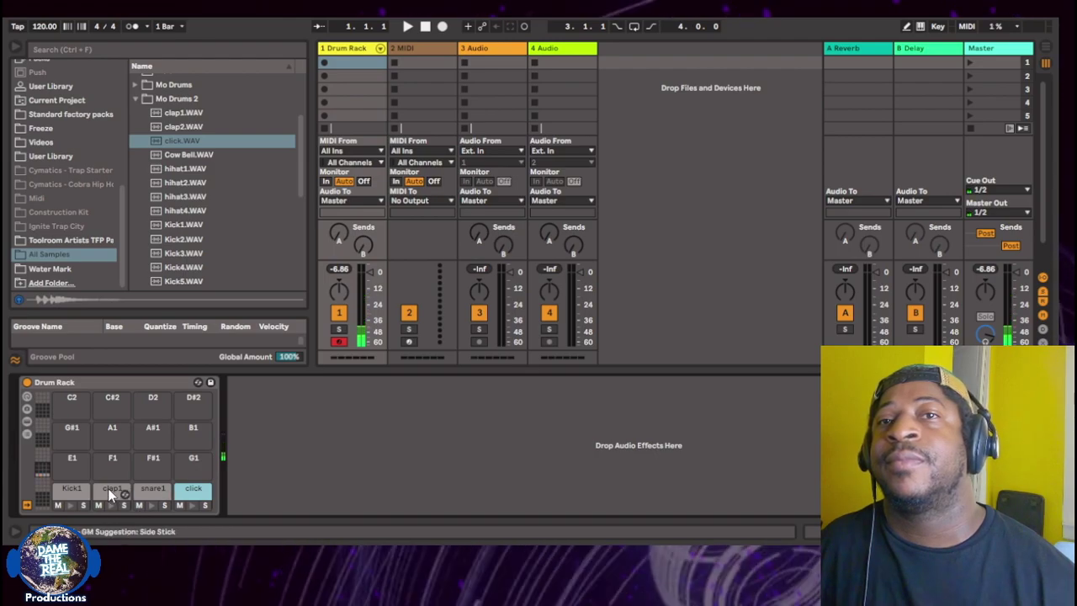
{"action": "left_click", "coordinate": [109, 489]}
{"action": "left_click", "coordinate": [190, 492]}
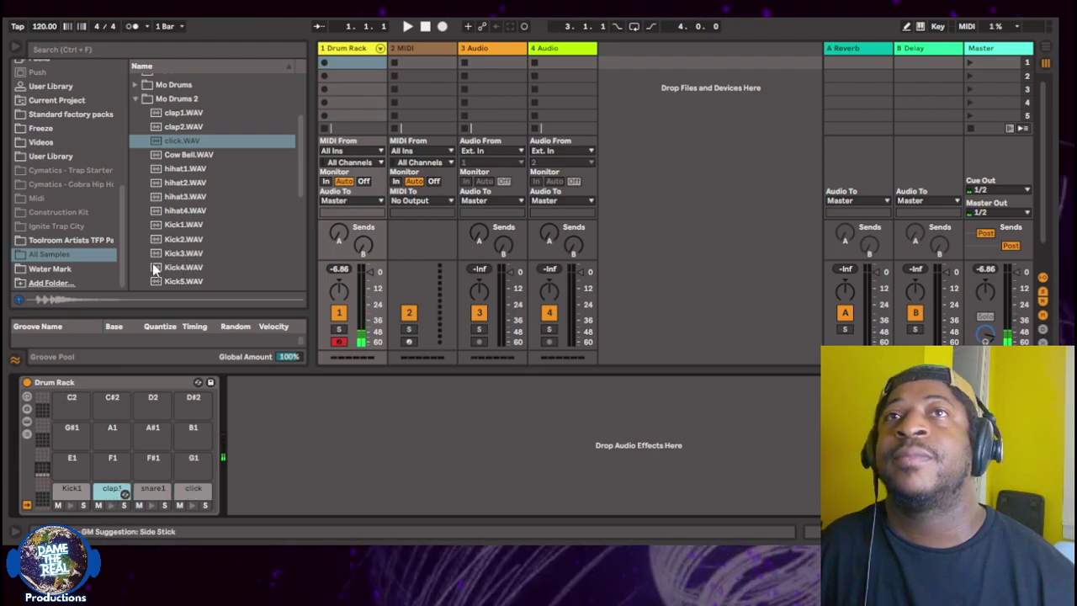
{"action": "left_click", "coordinate": [179, 155]}
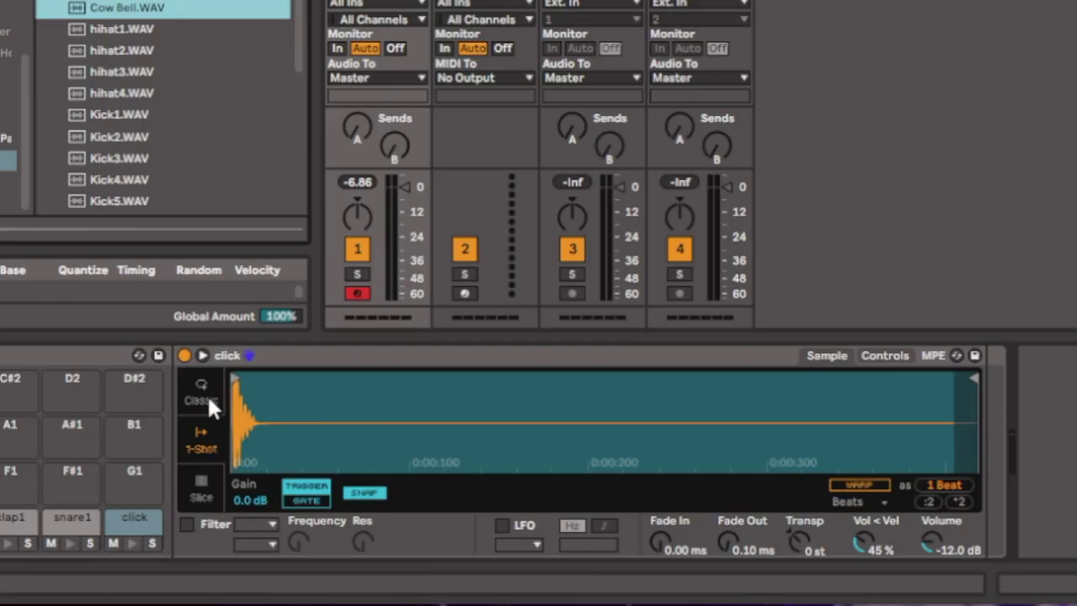
Step: Try Classic and Slice on the click sample, keep 1-Shot, and load hihat1 onto E1
{"action": "left_click", "coordinate": [202, 394]}
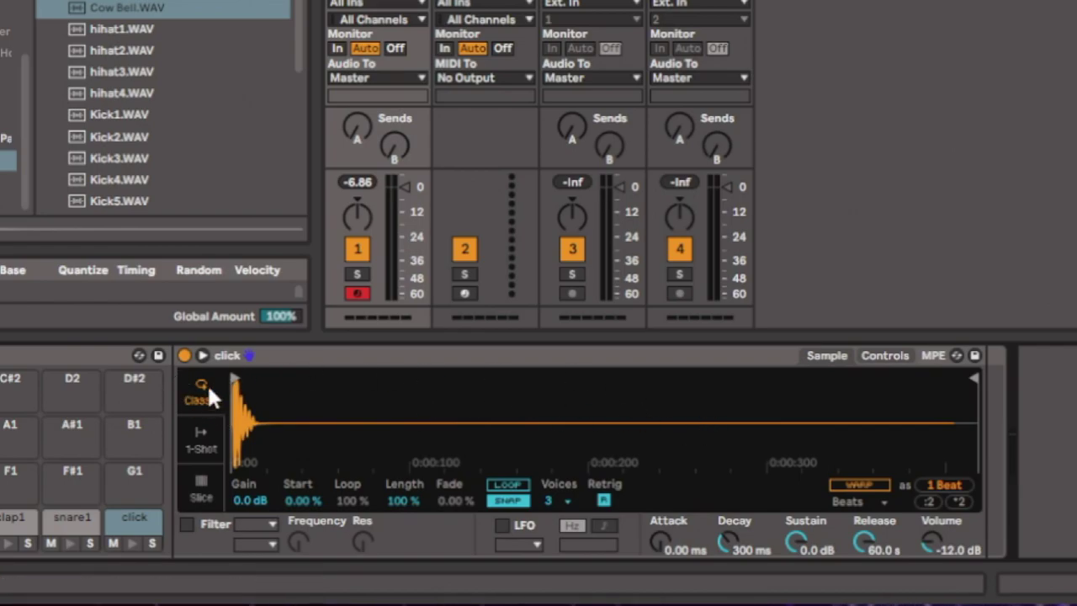
{"action": "left_click", "coordinate": [200, 437]}
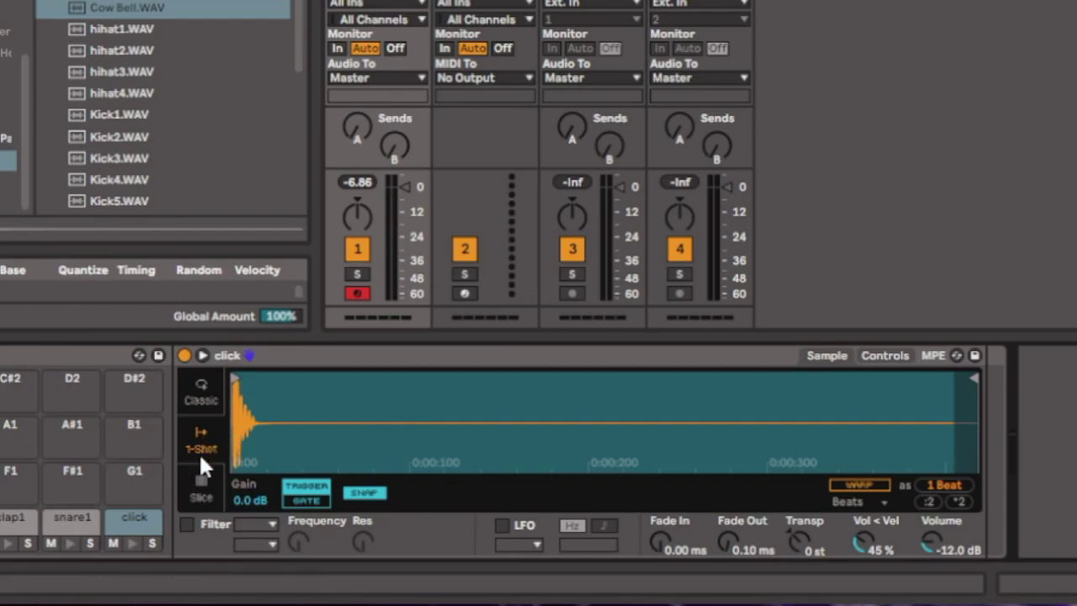
{"action": "left_click", "coordinate": [201, 480]}
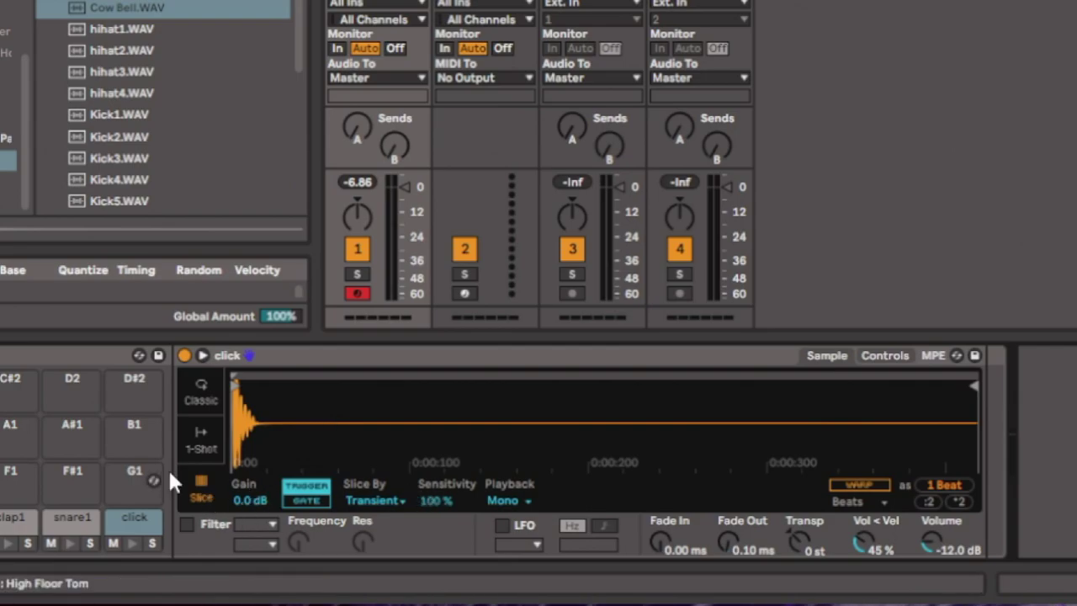
{"action": "left_click", "coordinate": [201, 438]}
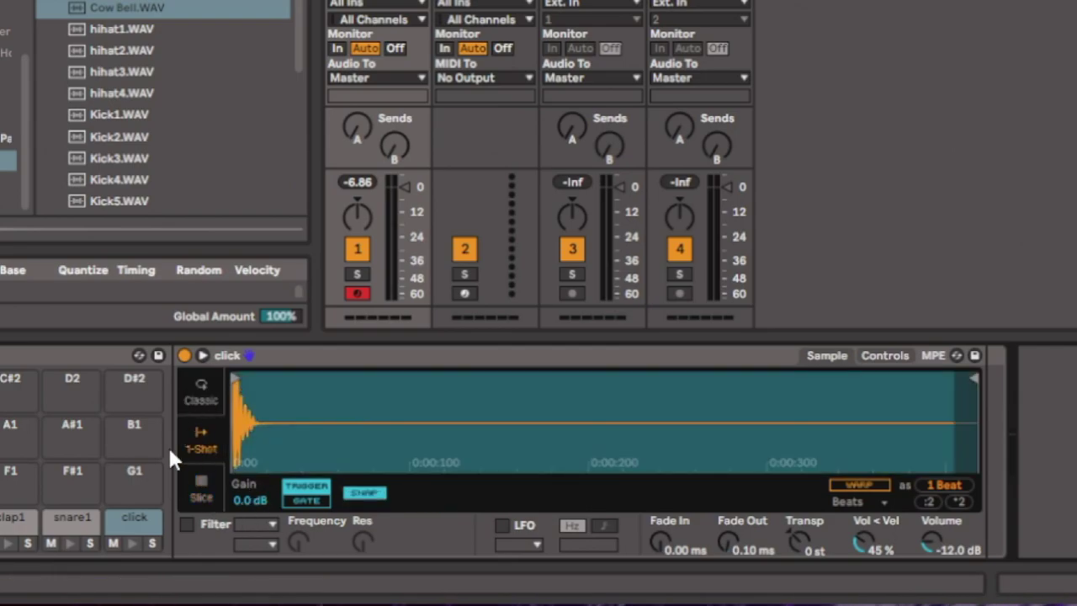
{"action": "left_click_drag", "start_coordinate": [148, 34], "coordinate": [0, 476]}
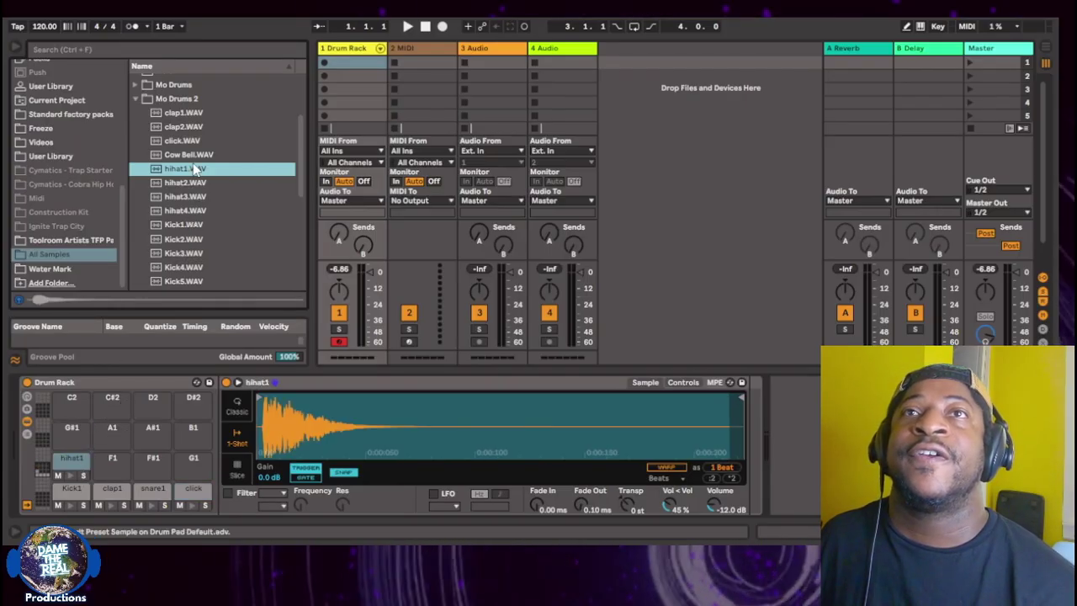
Step: Load perc1 onto the next pad, Rattle Snake onto F#1 and rewind onto G1
{"action": "scroll", "coordinate": [193, 168], "scroll_direction": "down", "scroll_amount": 2}
{"action": "scroll", "coordinate": [194, 168], "scroll_direction": "down", "scroll_amount": 2}
{"action": "left_click_drag", "start_coordinate": [183, 206], "coordinate": [111, 458]}
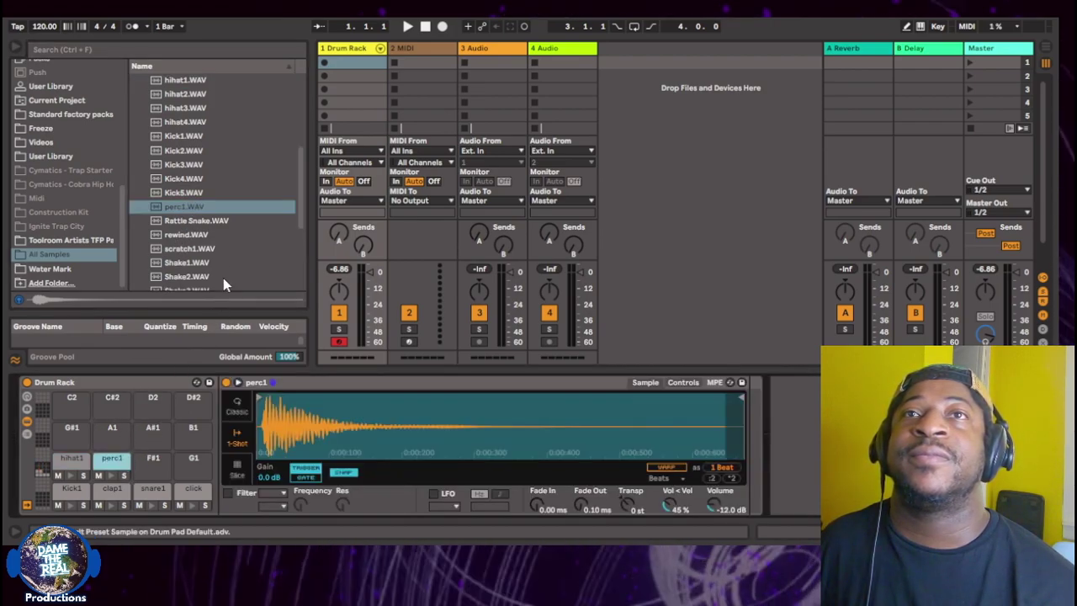
{"action": "left_click_drag", "start_coordinate": [223, 219], "coordinate": [153, 463]}
{"action": "left_click_drag", "start_coordinate": [199, 234], "coordinate": [186, 438]}
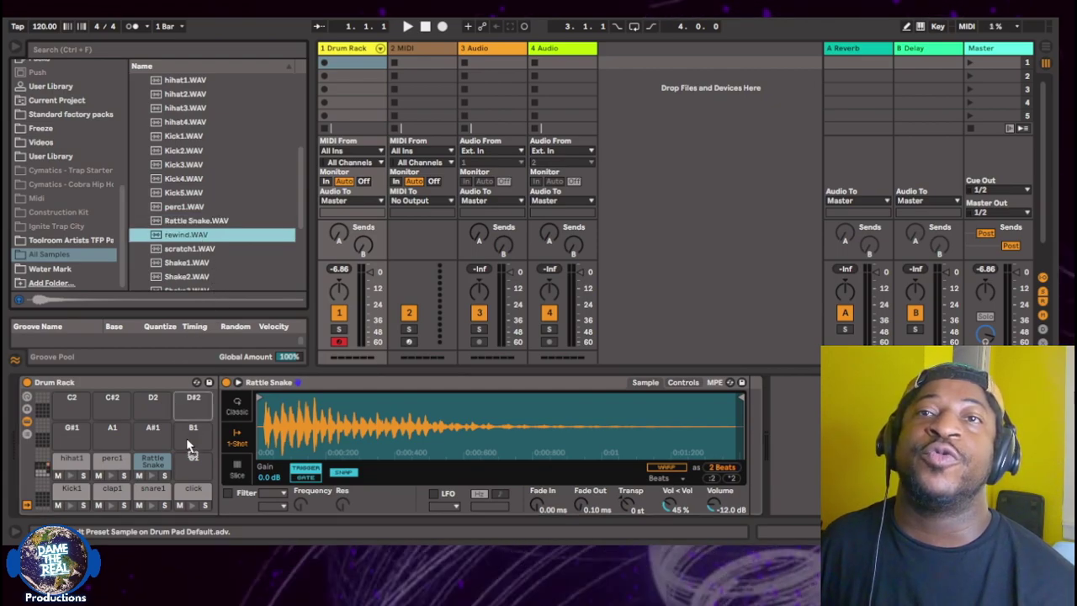
Step: Load scratch1 onto G#1 and audition the Shake1, scratch1 and rewind pads
{"action": "left_click", "coordinate": [196, 251]}
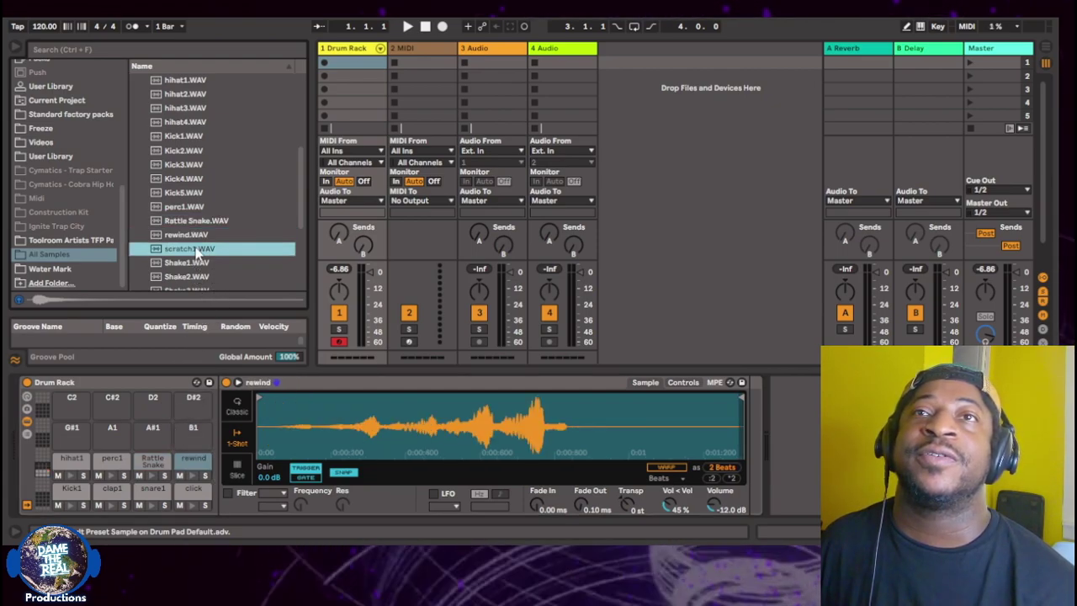
{"action": "left_click_drag", "start_coordinate": [72, 436], "coordinate": [114, 444]}
{"action": "left_click", "coordinate": [198, 264]}
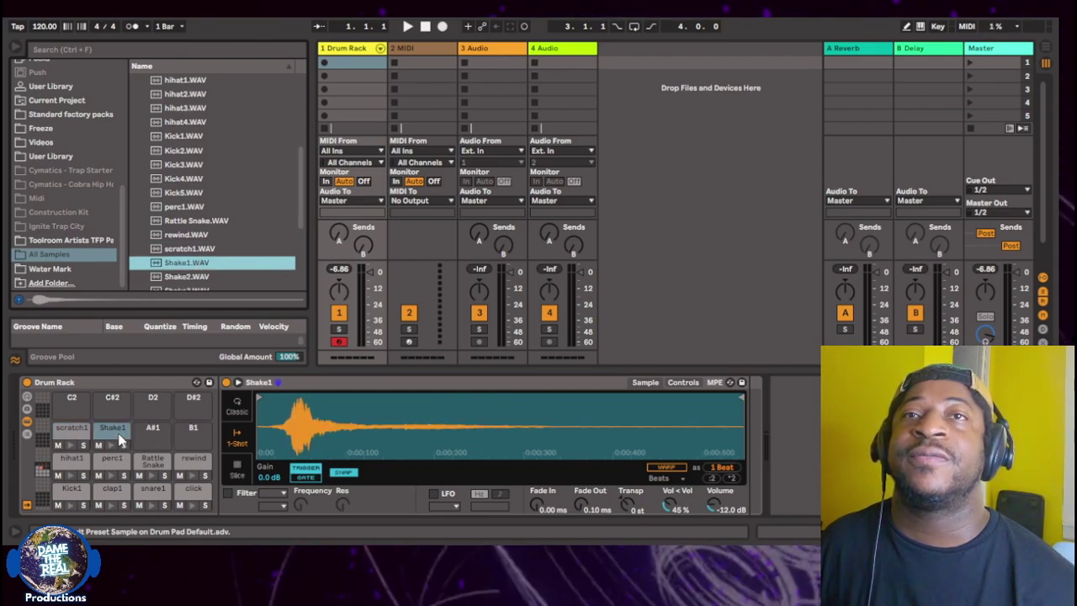
{"action": "left_click", "coordinate": [110, 444]}
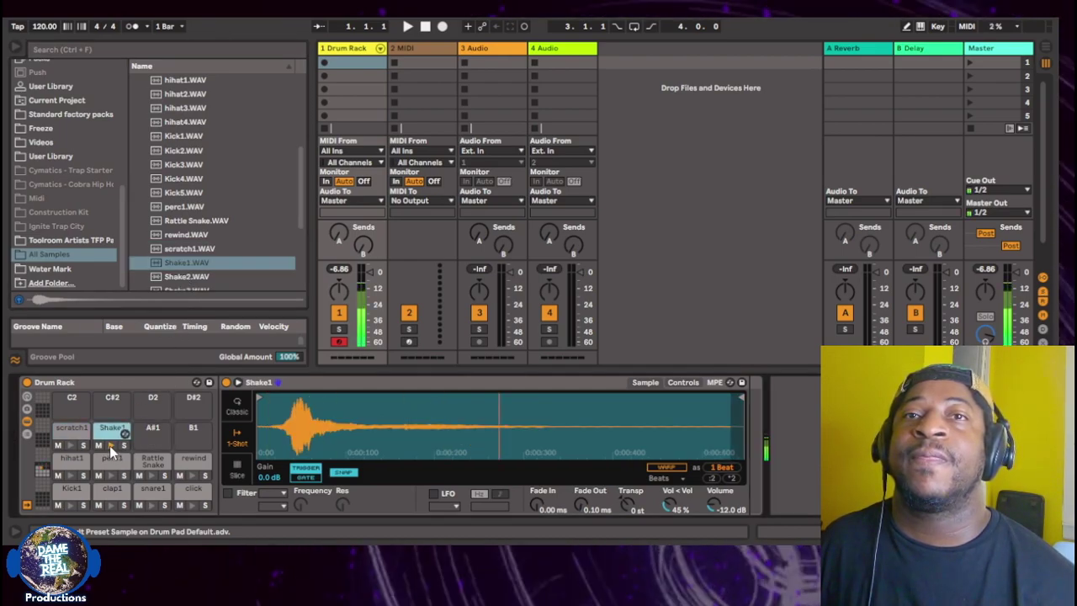
{"action": "left_click", "coordinate": [71, 445]}
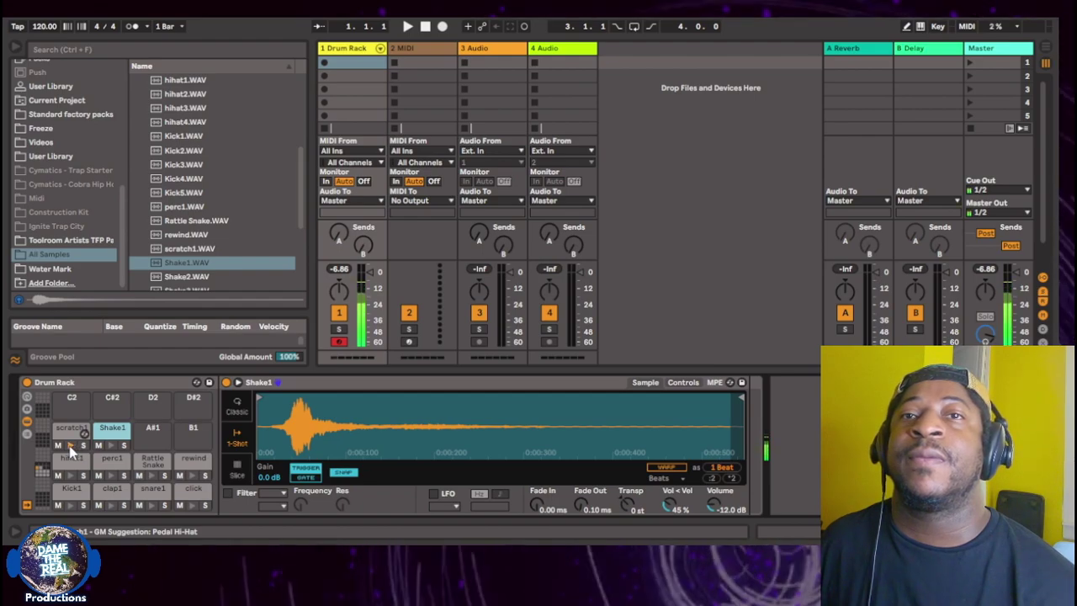
{"action": "left_click", "coordinate": [187, 475]}
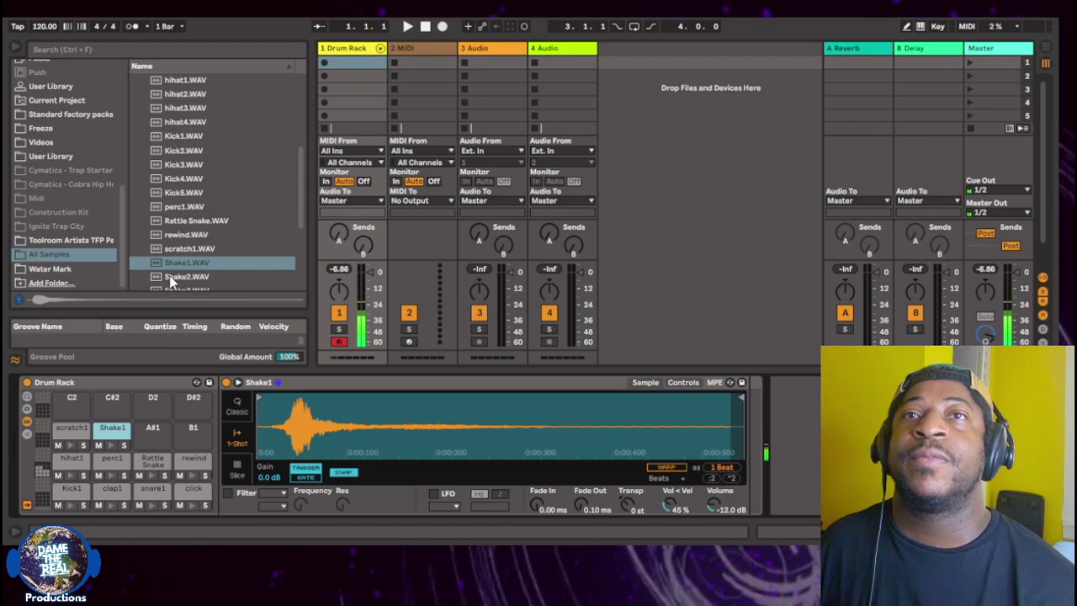
Step: Load Shake2 onto A#1 and audition it, then load snare9 onto D#2
{"action": "left_click_drag", "start_coordinate": [169, 275], "coordinate": [161, 428]}
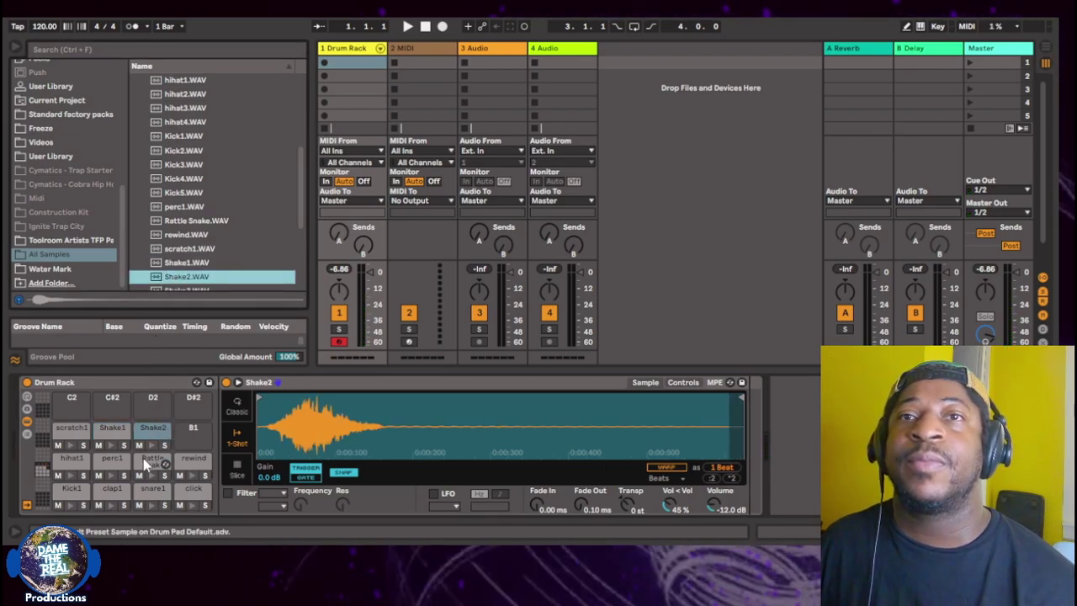
{"action": "left_click", "coordinate": [149, 444]}
{"action": "scroll", "coordinate": [214, 264], "scroll_direction": "down", "scroll_amount": 3}
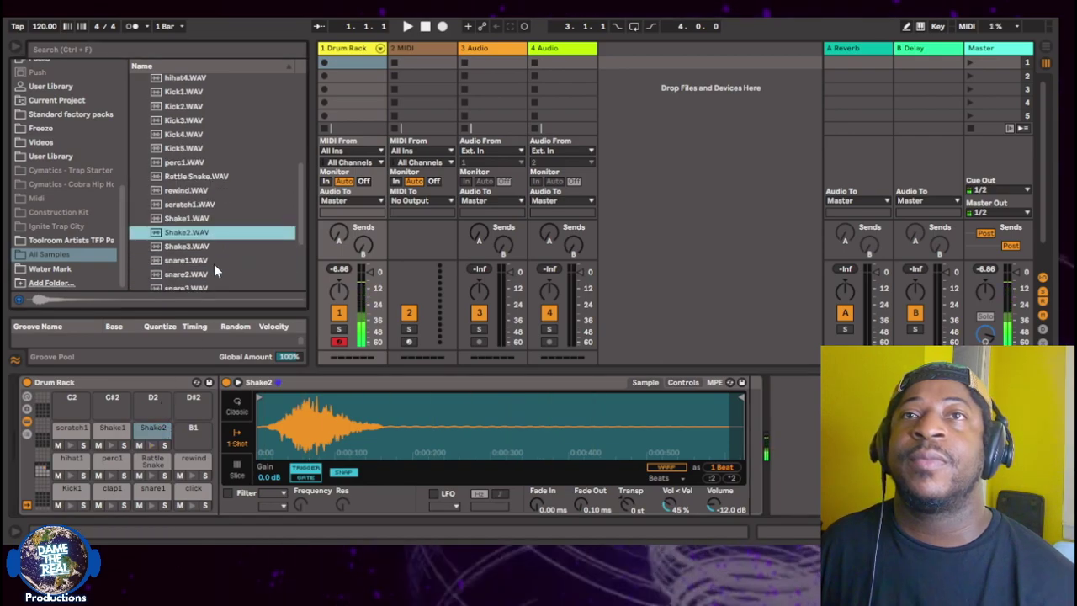
{"action": "scroll", "coordinate": [214, 263], "scroll_direction": "down", "scroll_amount": 3}
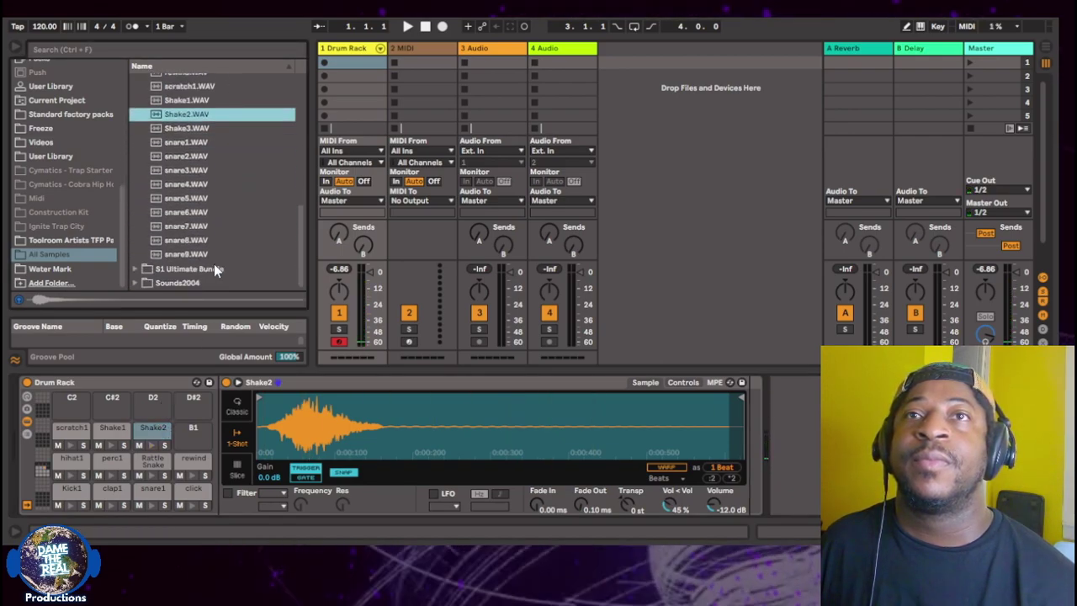
{"action": "left_click", "coordinate": [198, 269]}
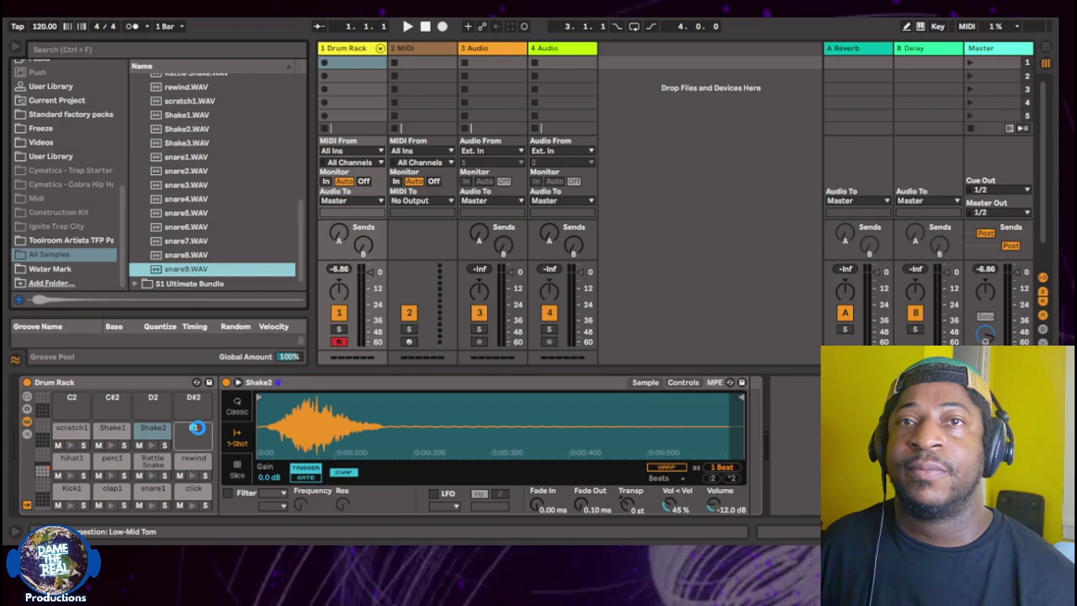
{"action": "left_click_drag", "start_coordinate": [195, 427], "coordinate": [195, 427]}
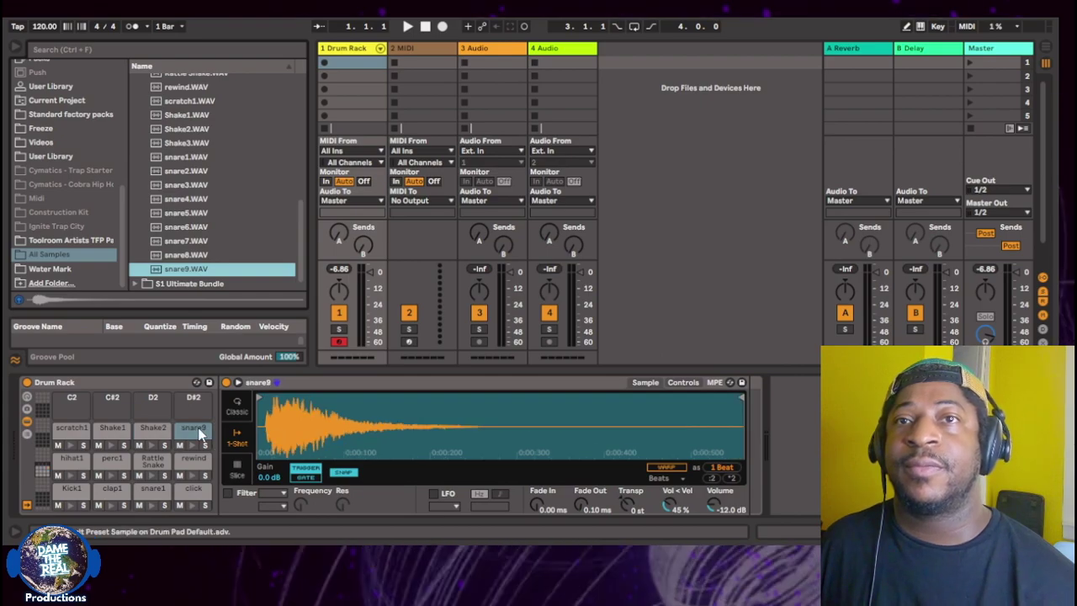
{"action": "left_click", "coordinate": [45, 456]}
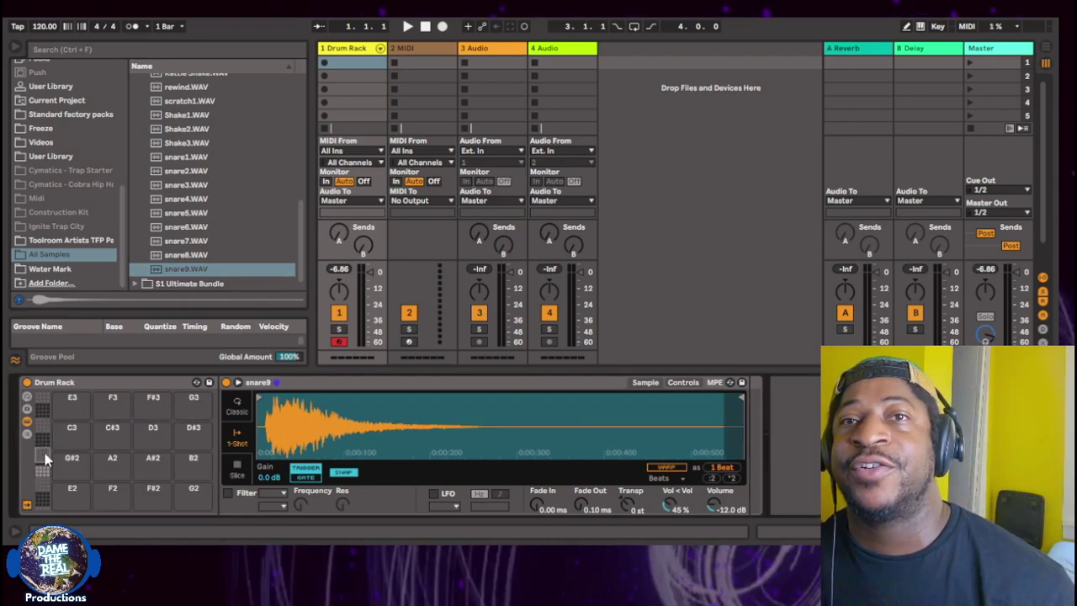
{"action": "left_click", "coordinate": [43, 411]}
{"action": "left_click", "coordinate": [43, 400]}
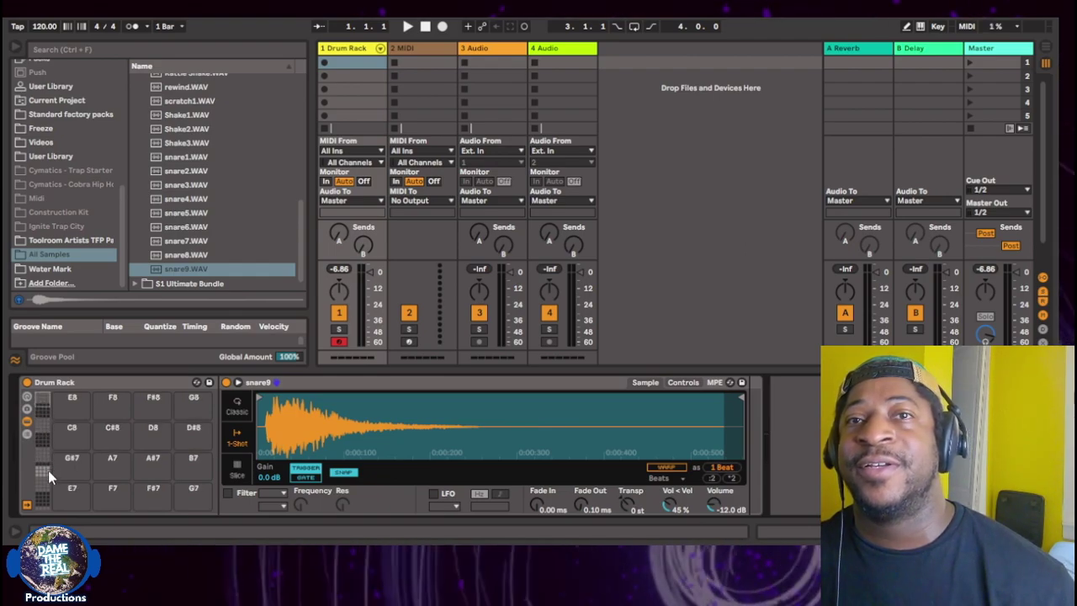
{"action": "left_click", "coordinate": [43, 503]}
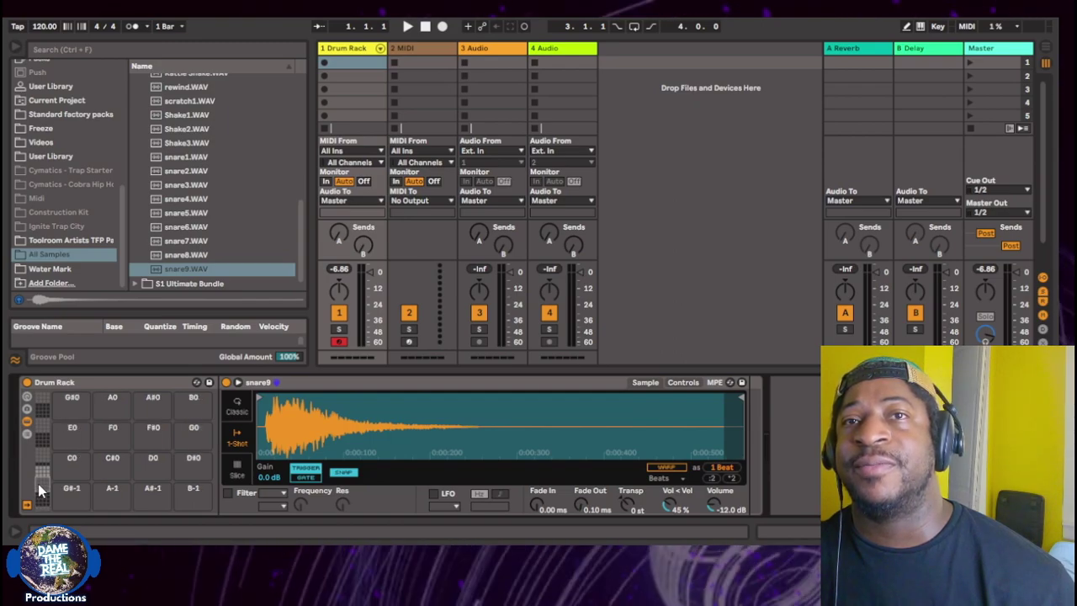
{"action": "left_click", "coordinate": [38, 484]}
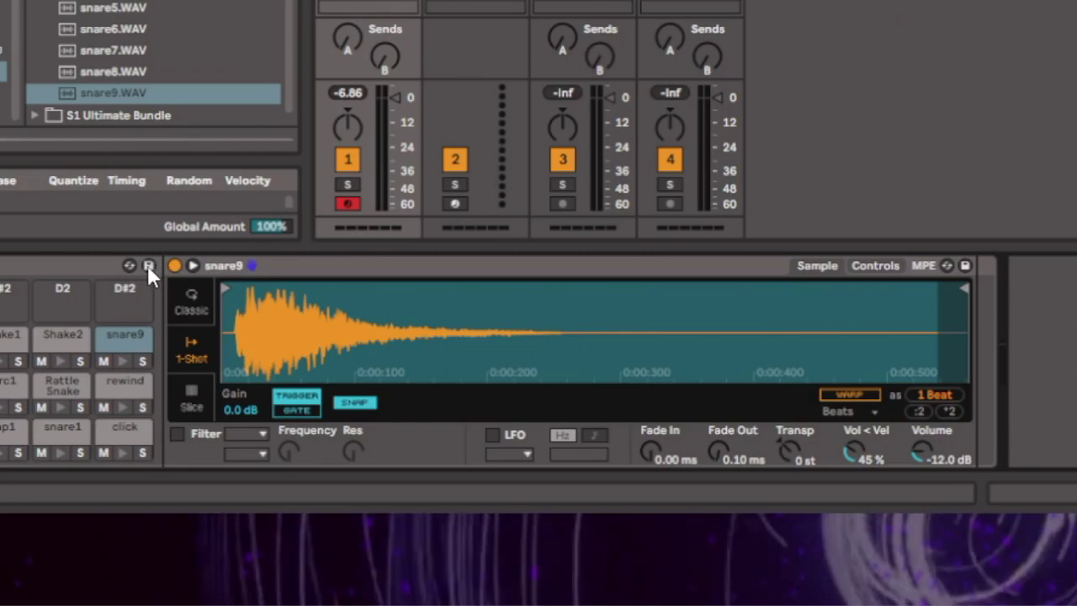
Step: Save the kit with the Drum Rack's Save Preset button, creating Drum Rack.adg
{"action": "left_click", "coordinate": [148, 265]}
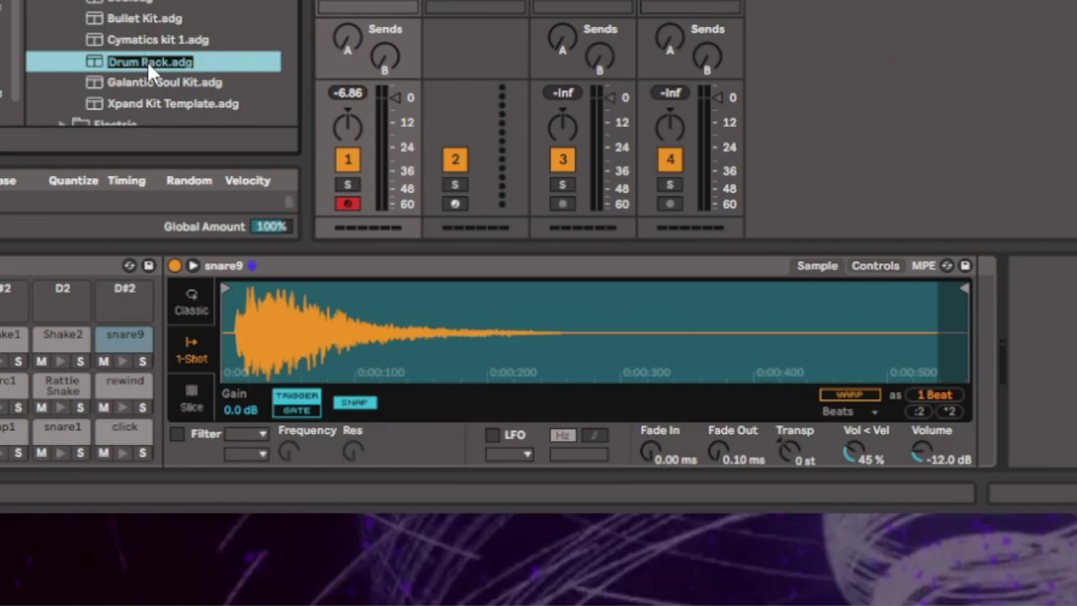
Step: Name the saved preset 'hip hop fire' so it becomes hip hop fire.adg
{"action": "key", "text": "Return"}
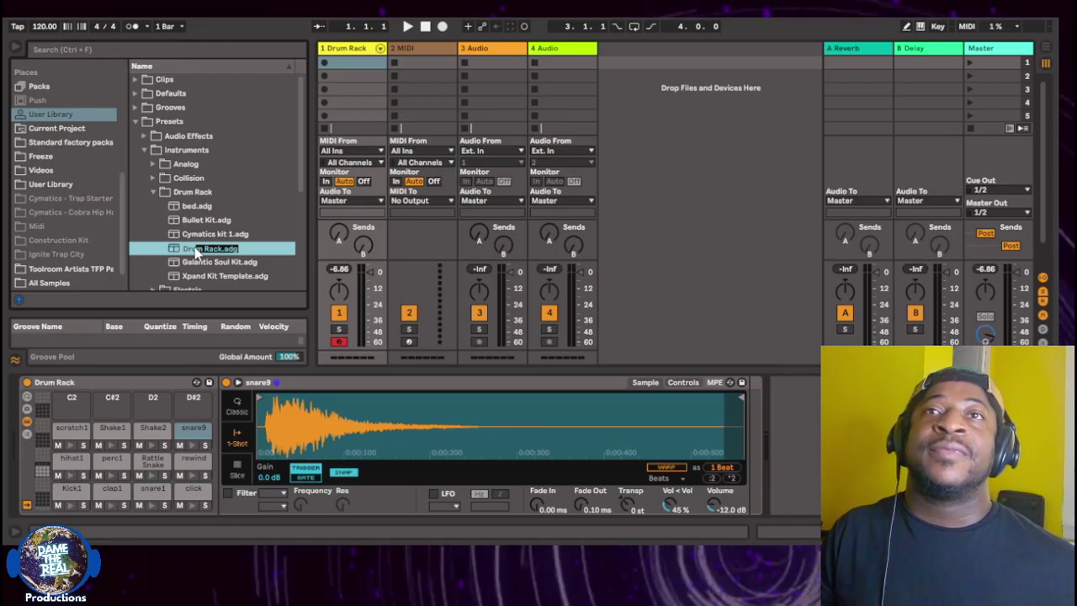
{"action": "type", "text": "Dr"}
{"action": "key", "text": "BackSpace"}
{"action": "key", "text": "BackSpace"}
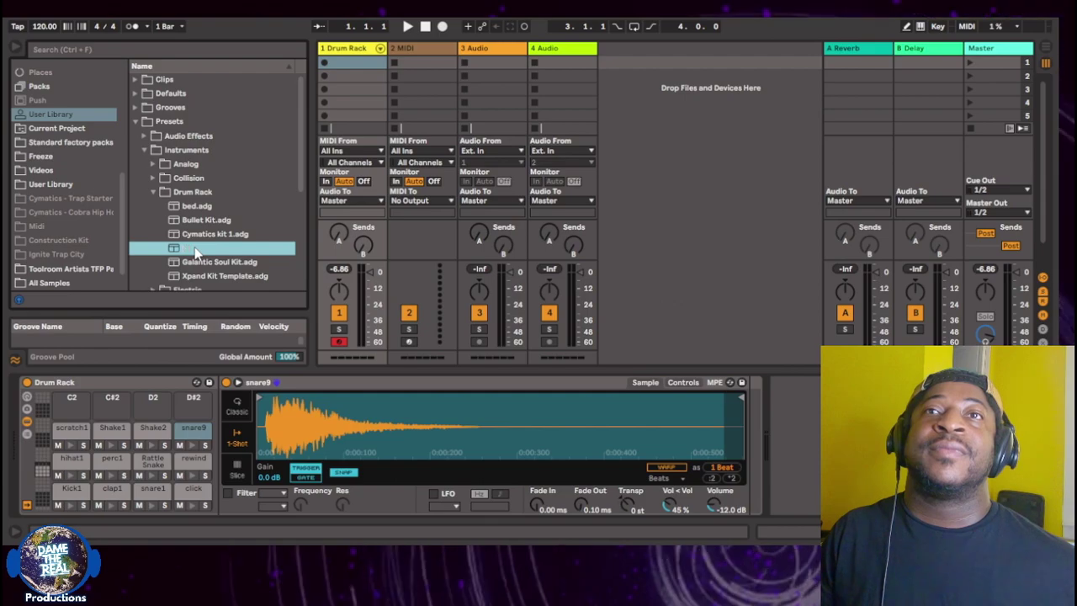
{"action": "type", "text": "k"}
{"action": "key", "text": "BackSpace"}
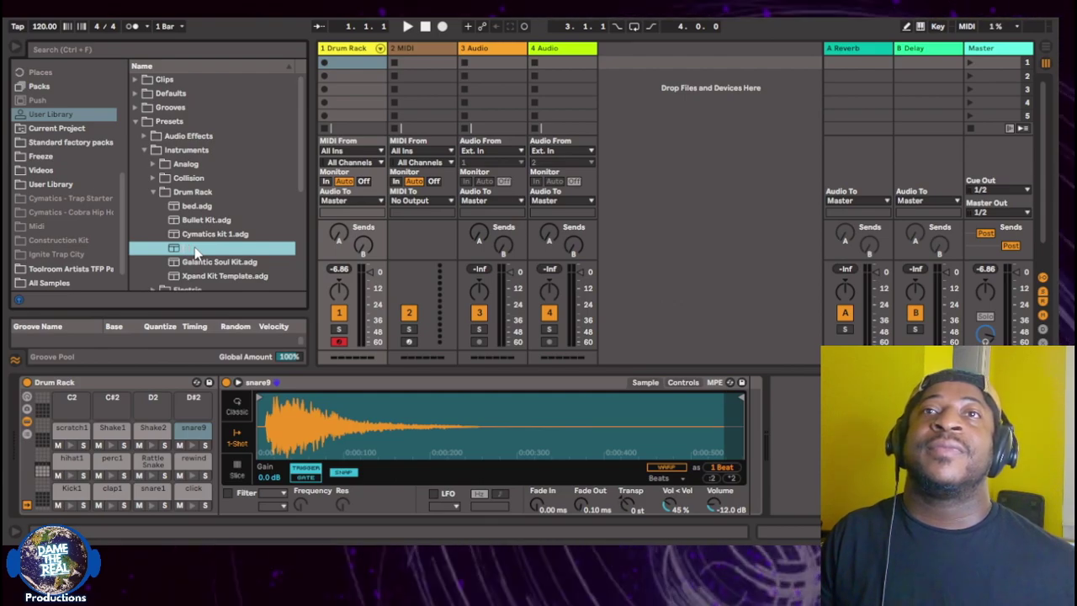
{"action": "type", "text": "hip hop"}
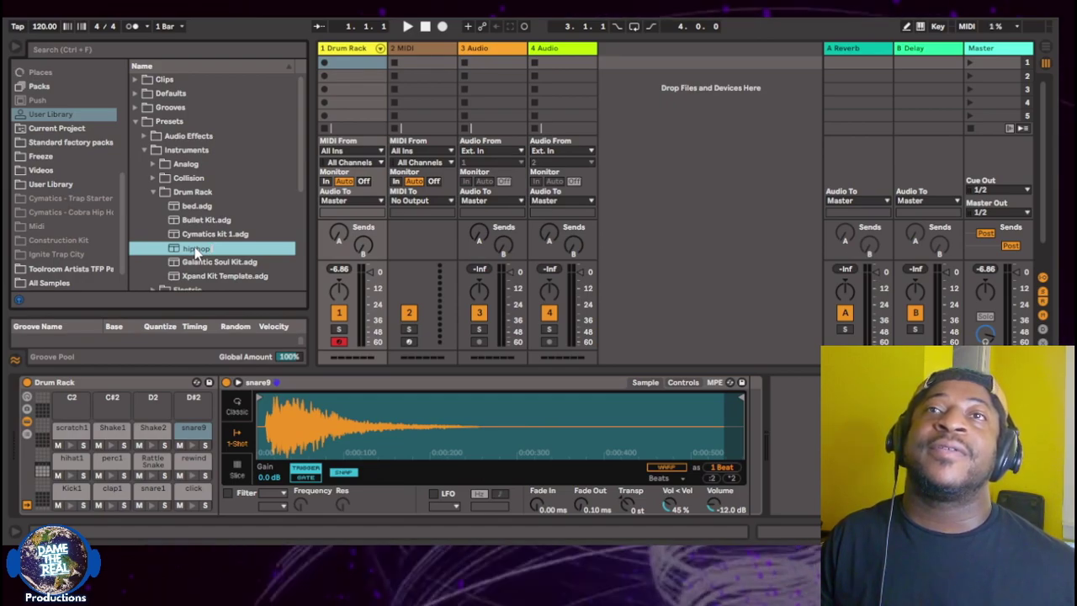
{"action": "type", "text": " fire"}
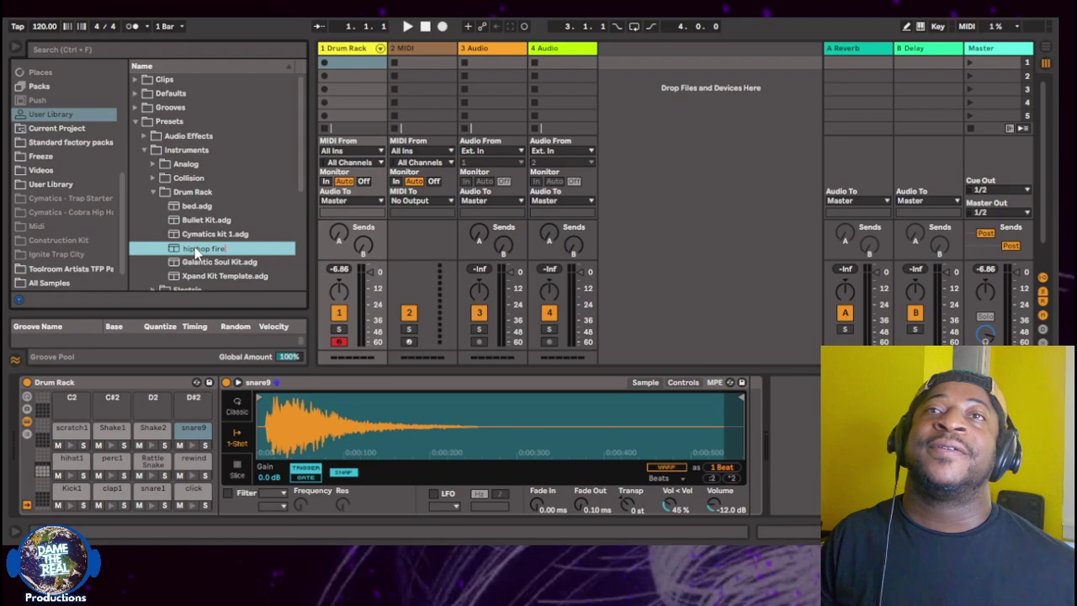
{"action": "key", "text": "Return"}
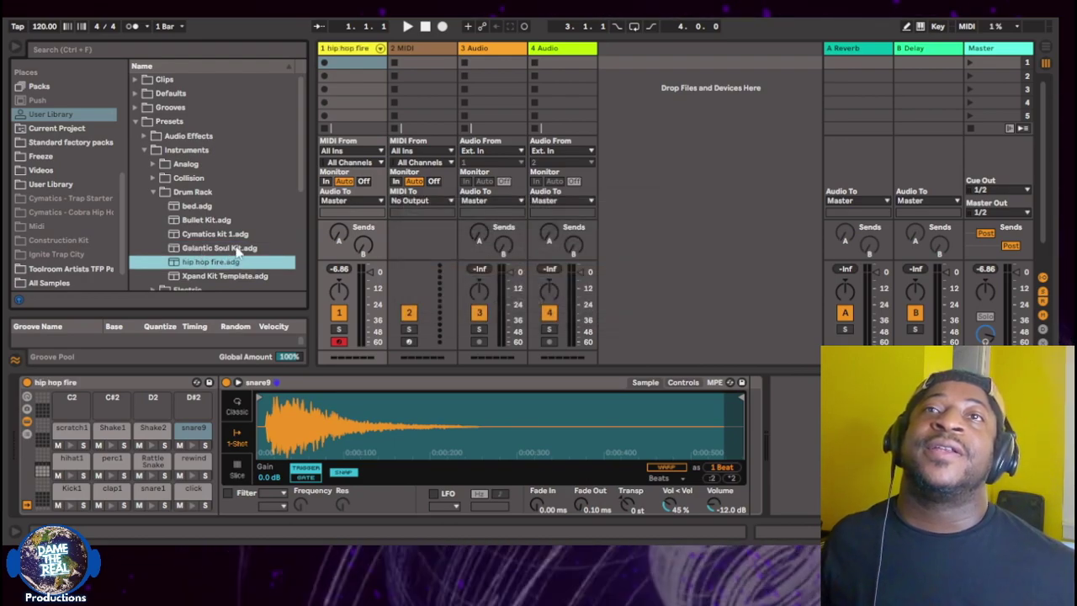
{"action": "scroll", "coordinate": [232, 252], "scroll_direction": "down", "scroll_amount": 1}
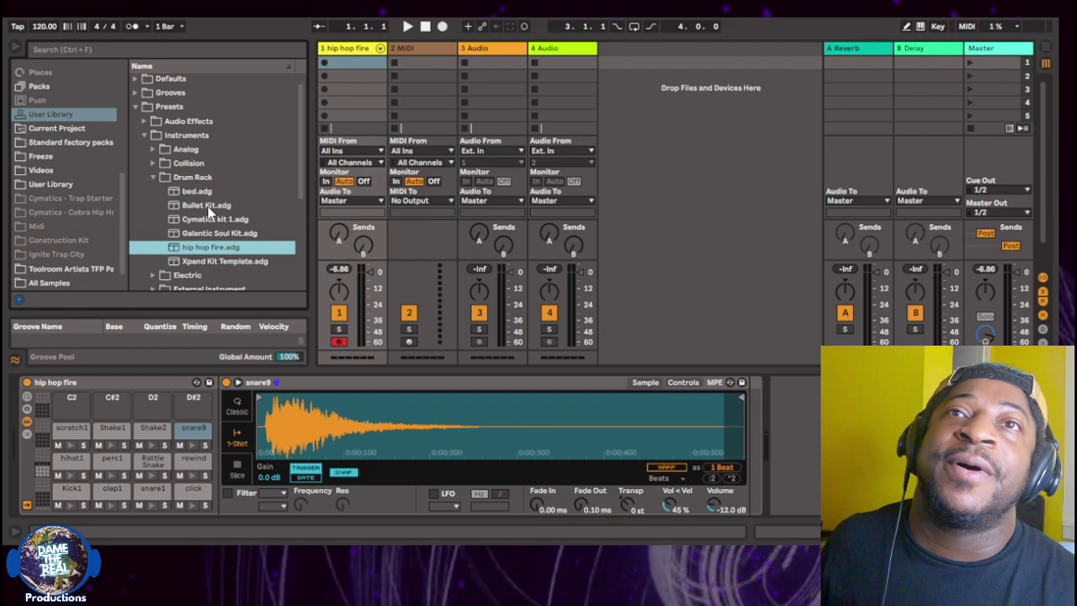
{"action": "key", "text": "Down"}
{"action": "left_click", "coordinate": [199, 248]}
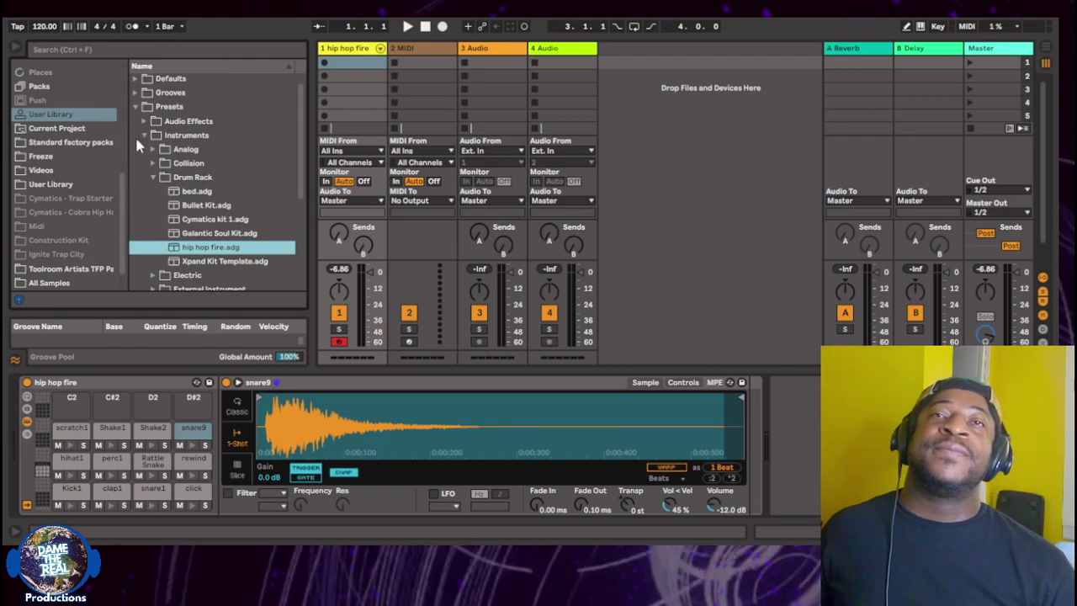
{"action": "scroll", "coordinate": [71, 174], "scroll_direction": "down", "scroll_amount": 2}
{"action": "scroll", "coordinate": [71, 174], "scroll_direction": "up", "scroll_amount": 5}
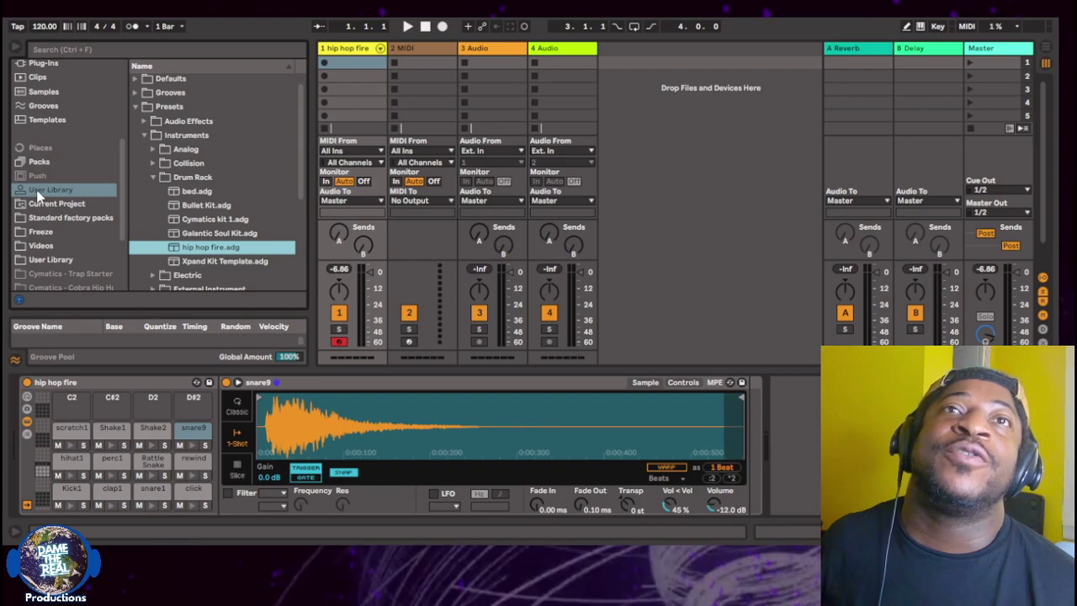
{"action": "left_click", "coordinate": [46, 202]}
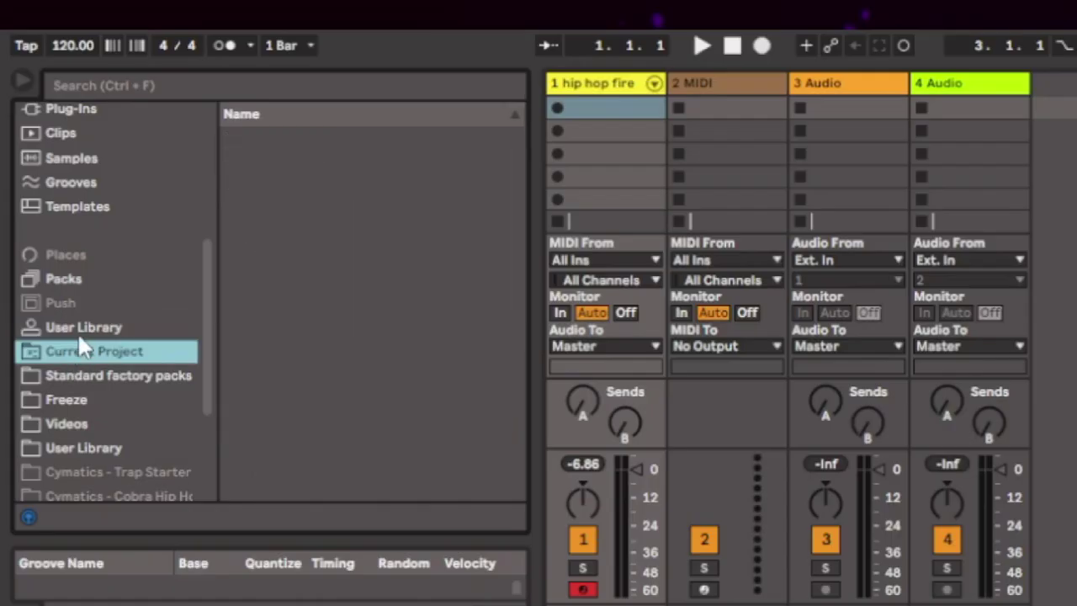
{"action": "left_click", "coordinate": [45, 189]}
{"action": "scroll", "coordinate": [69, 152], "scroll_direction": "up", "scroll_amount": 6}
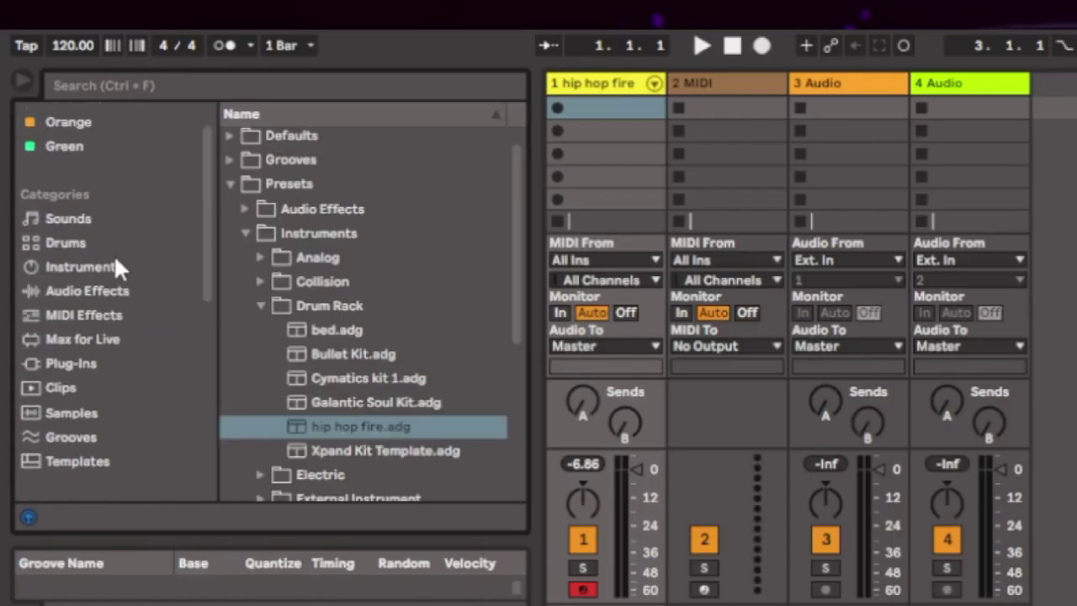
{"action": "scroll", "coordinate": [116, 257], "scroll_direction": "up", "scroll_amount": 2}
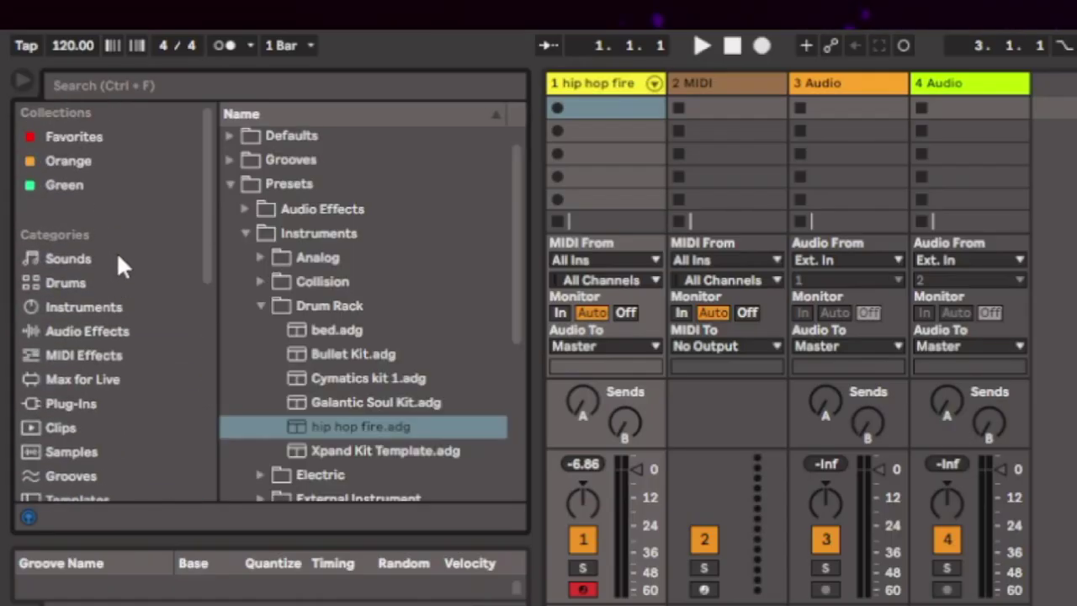
{"action": "scroll", "coordinate": [116, 252], "scroll_direction": "down", "scroll_amount": 9}
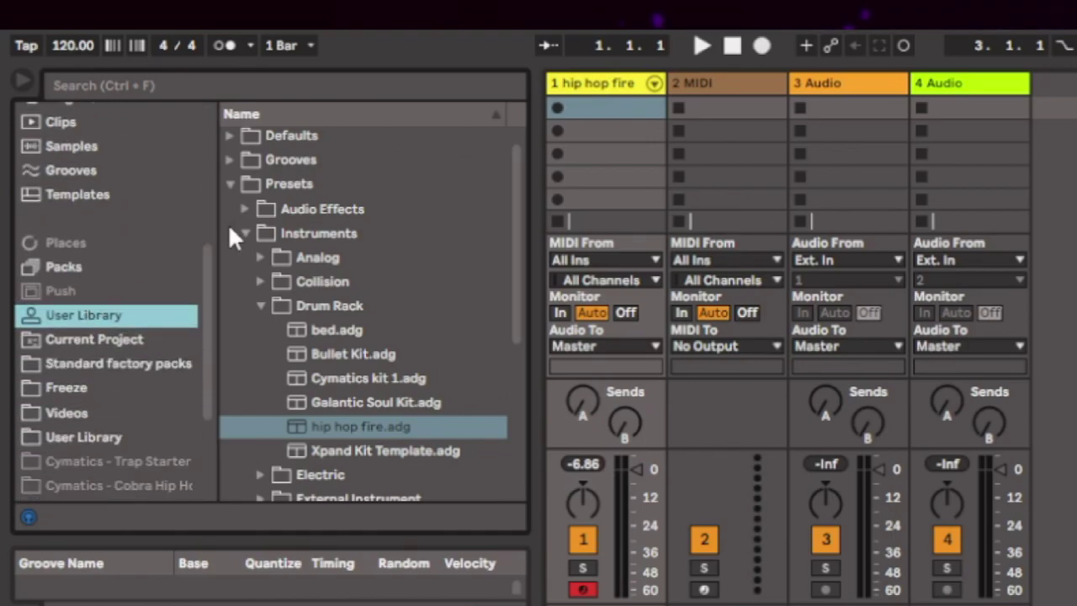
{"action": "left_click", "coordinate": [232, 182]}
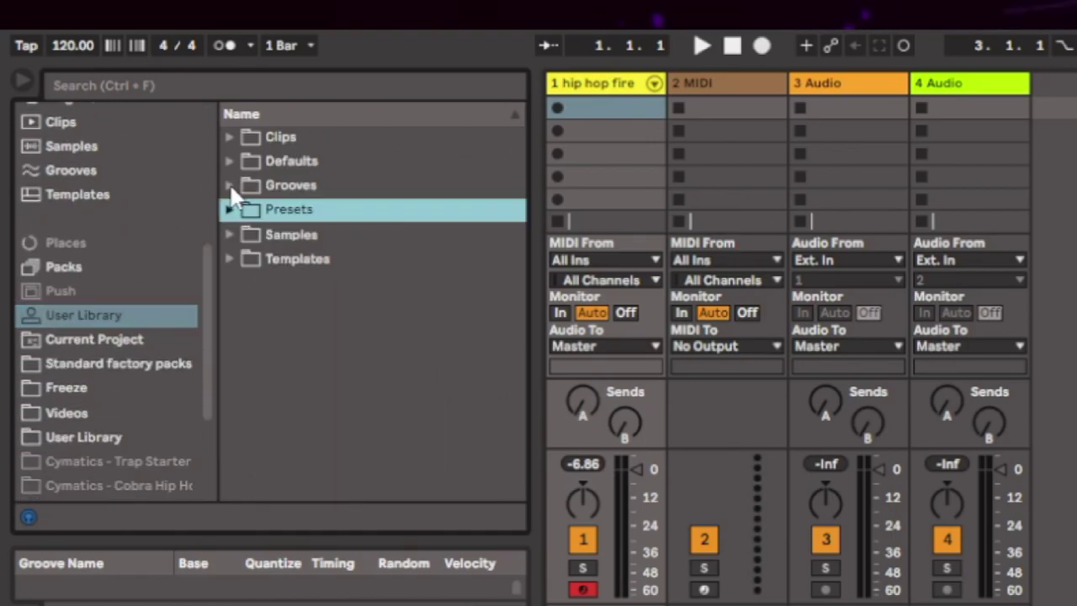
{"action": "left_click", "coordinate": [230, 209]}
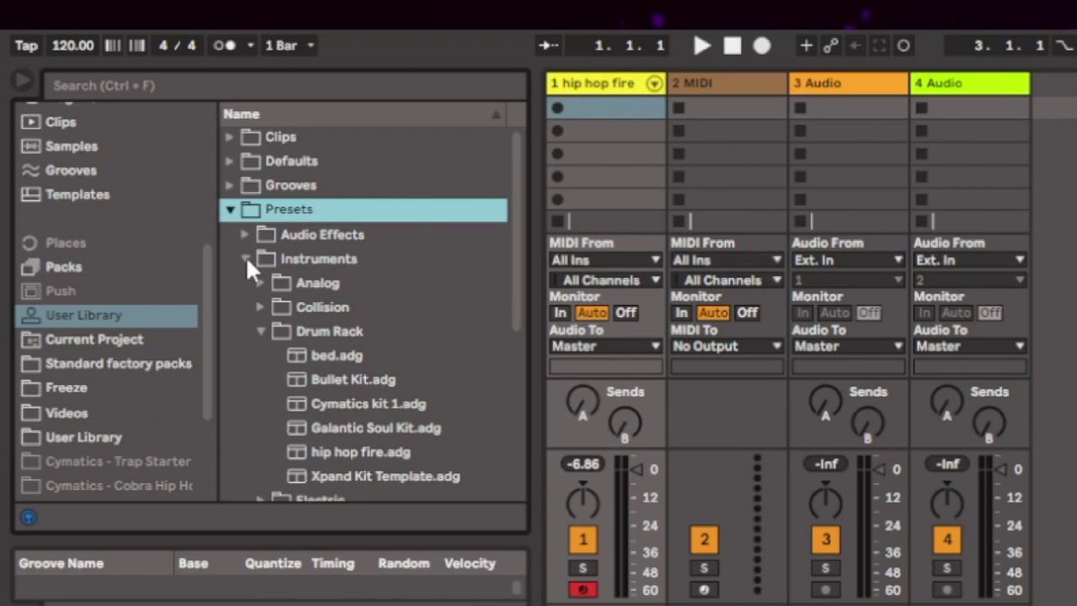
{"action": "left_click", "coordinate": [262, 330]}
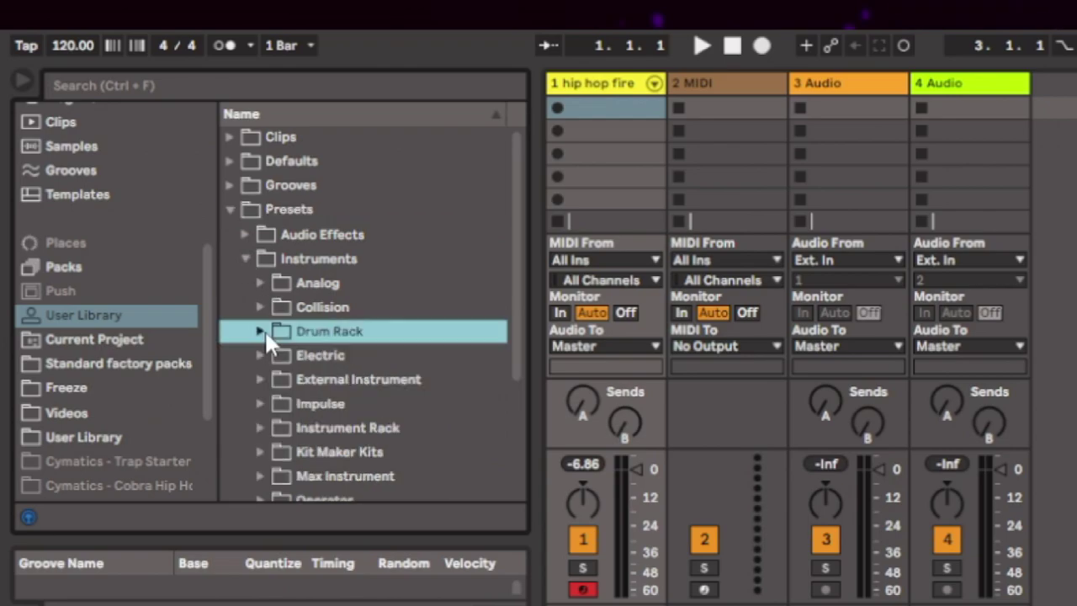
{"action": "left_click", "coordinate": [262, 331]}
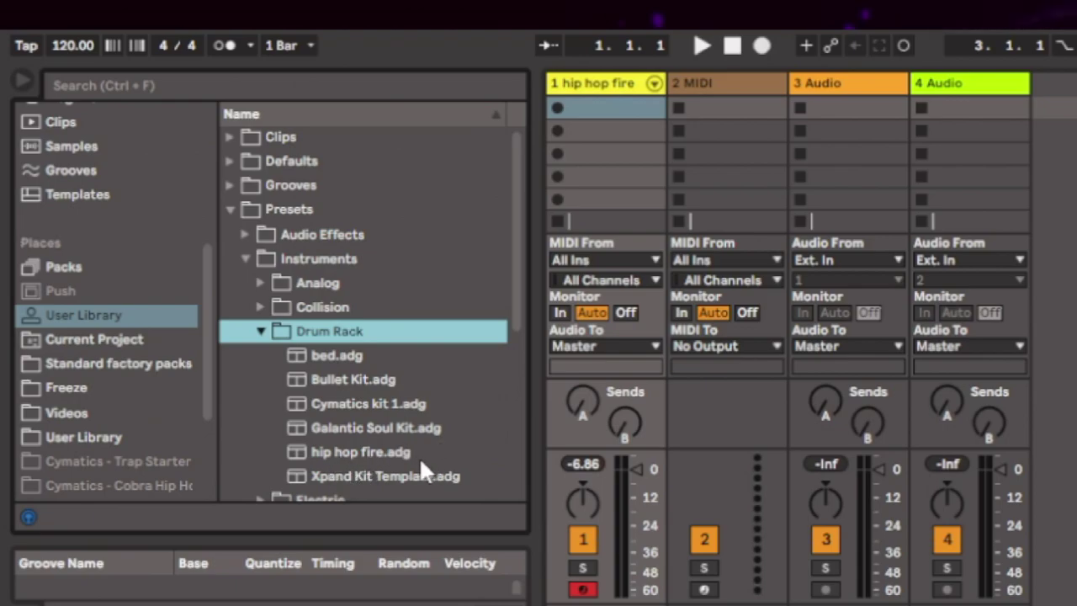
{"action": "scroll", "coordinate": [418, 458], "scroll_direction": "down", "scroll_amount": 3}
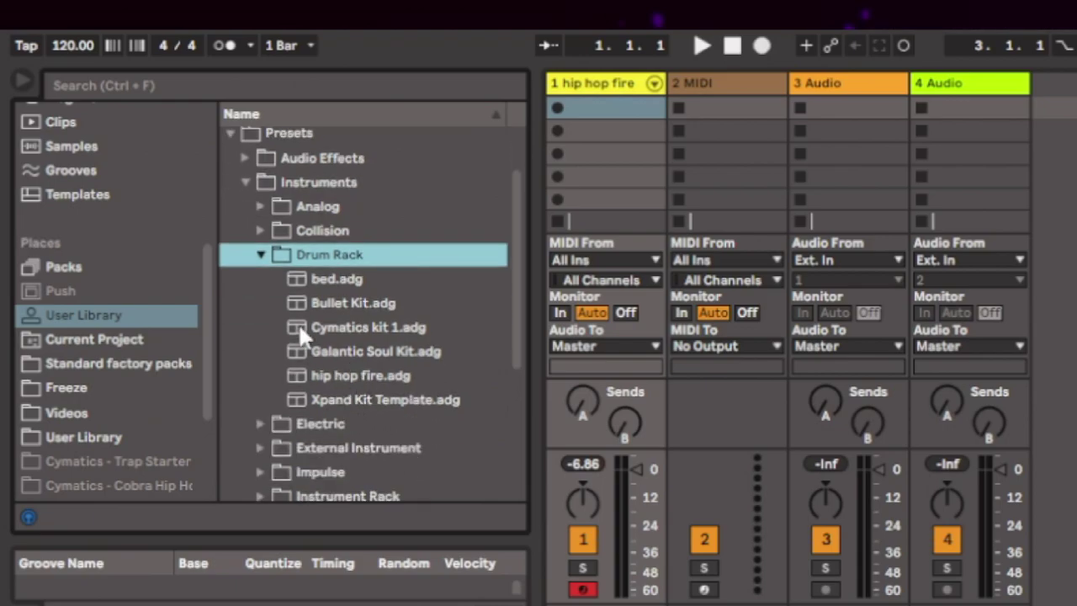